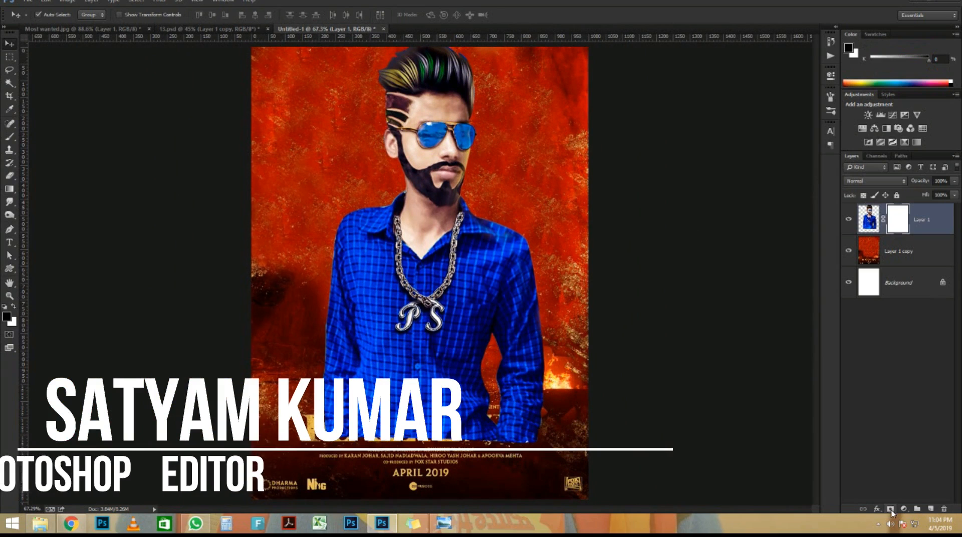
Choose the Gradient tool with the Foreground to Transparent preset
click(9, 188)
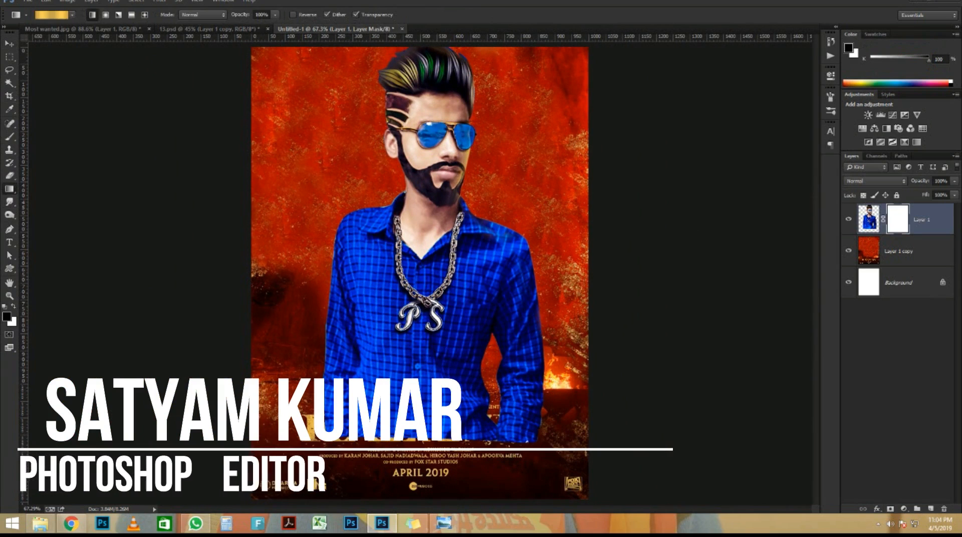
click(50, 15)
click(620, 49)
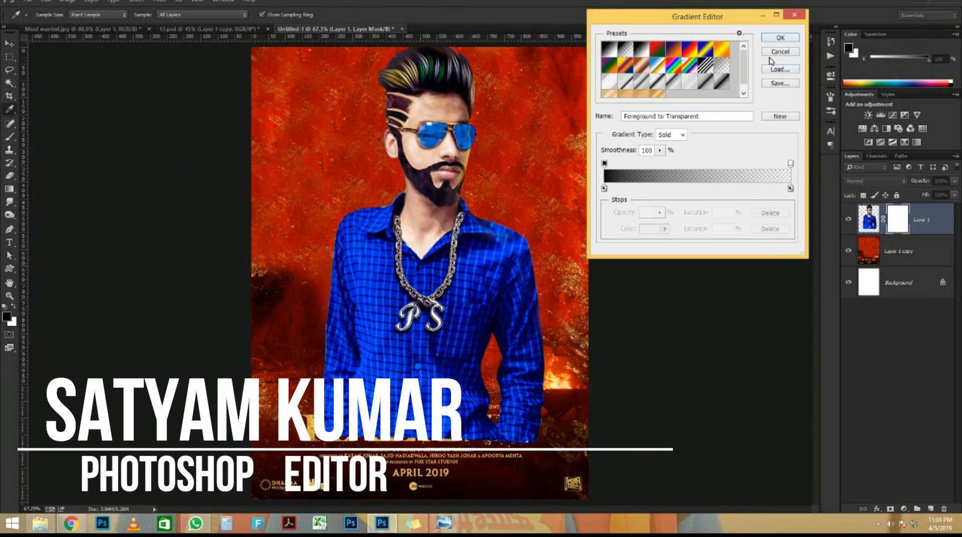
click(780, 37)
Drag a fade gradient upward over the lower shirt on Layer 1's mask, retrying it
scroll(500, 250, up, 2)
drag(346, 440, 516, 256)
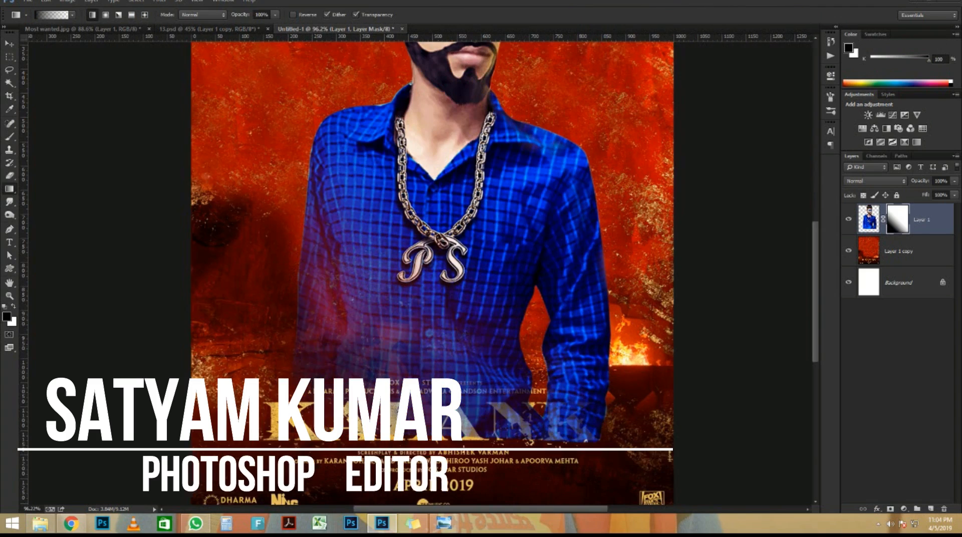
scroll(464, 319, down, 2)
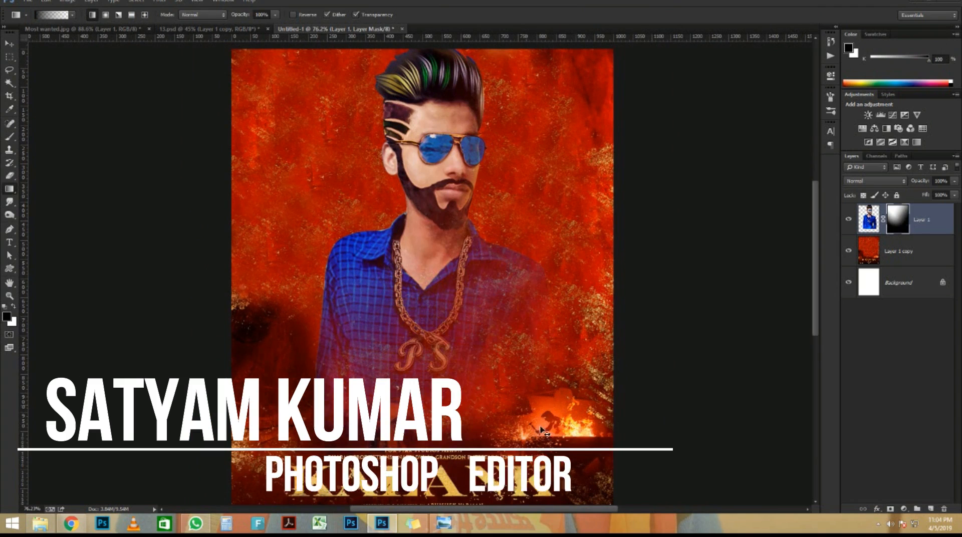
key(ctrl+alt+z)
key(ctrl+alt+z)
key(ctrl+alt+z)
drag(397, 365, 394, 363)
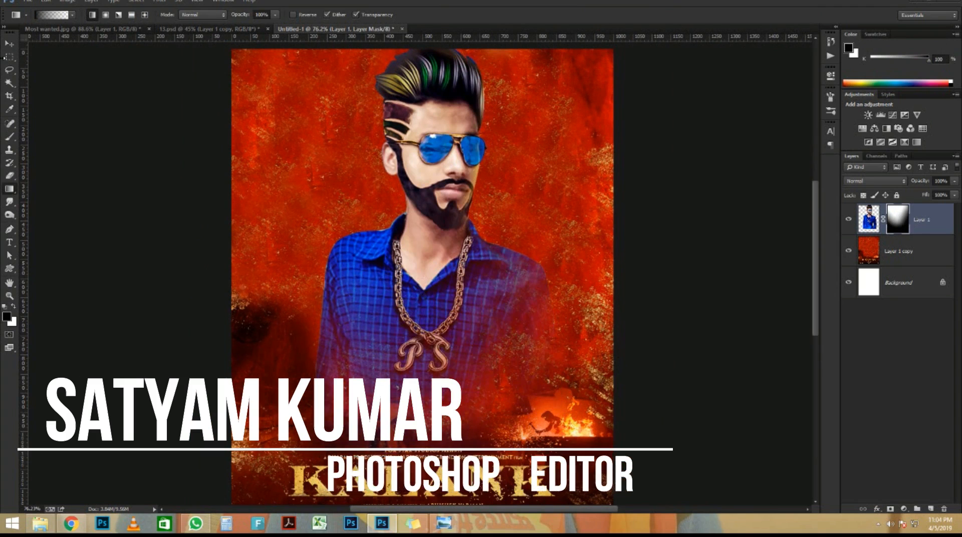
key(ctrl+alt+z)
scroll(460, 161, down, 2)
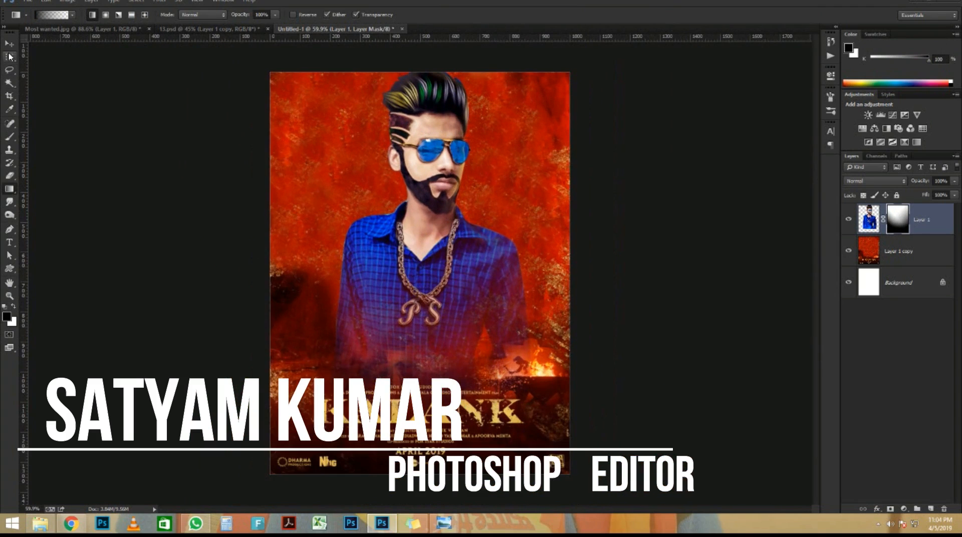
Return to the Move tool and scroll over the poster to check the fade
key(v)
scroll(419, 273, up, 1)
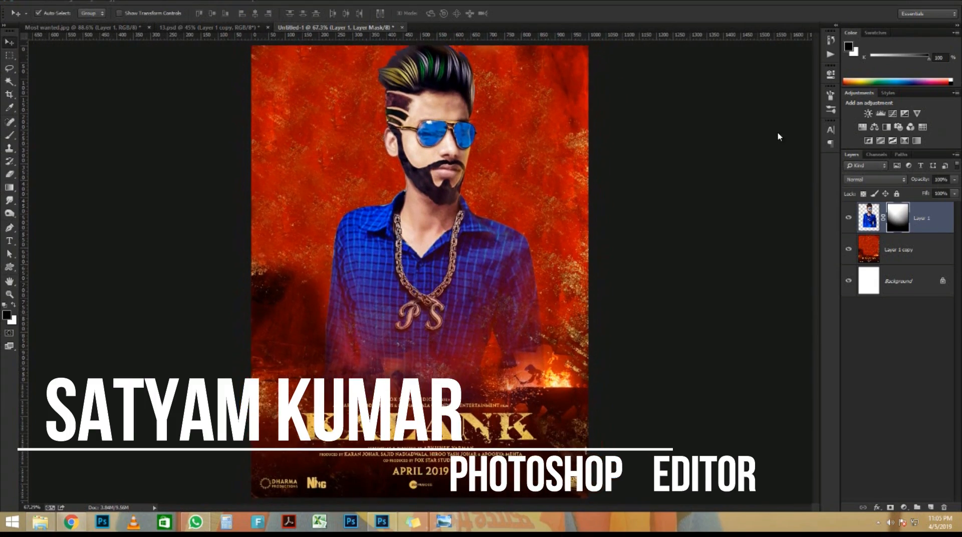
scroll(455, 270, down, 4)
scroll(455, 270, up, 5)
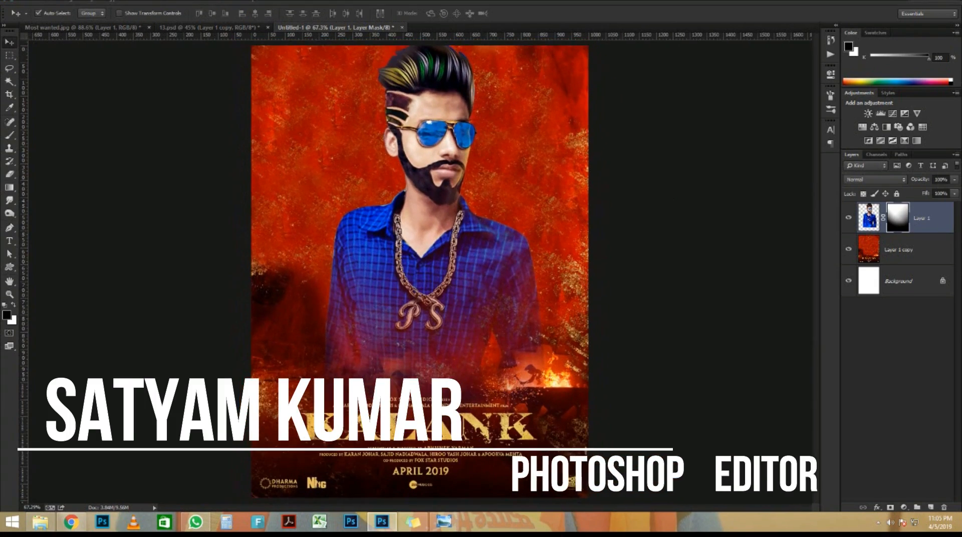
scroll(460, 142, up, 5)
scroll(458, 138, down, 5)
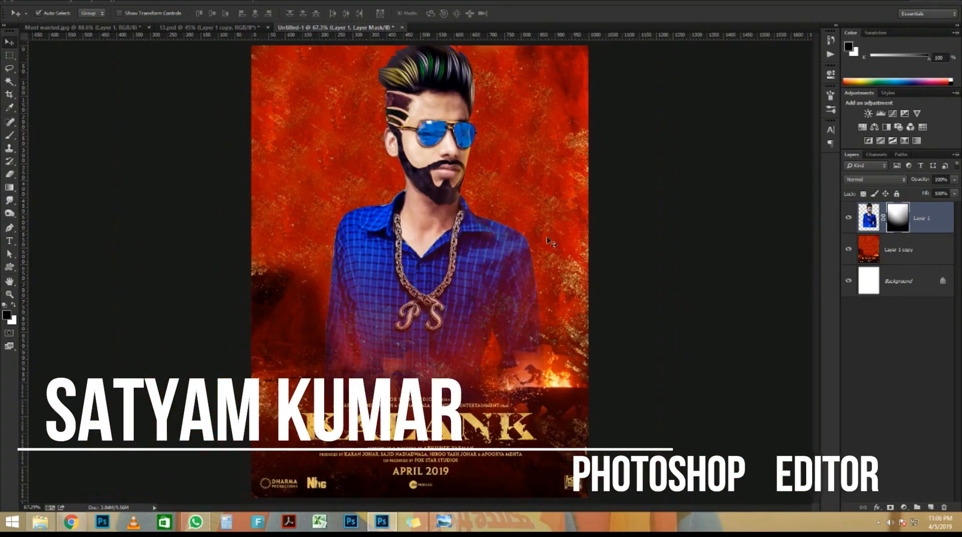
Add a Color Lookup adjustment layer and fit the poster on screen
click(904, 507)
click(855, 508)
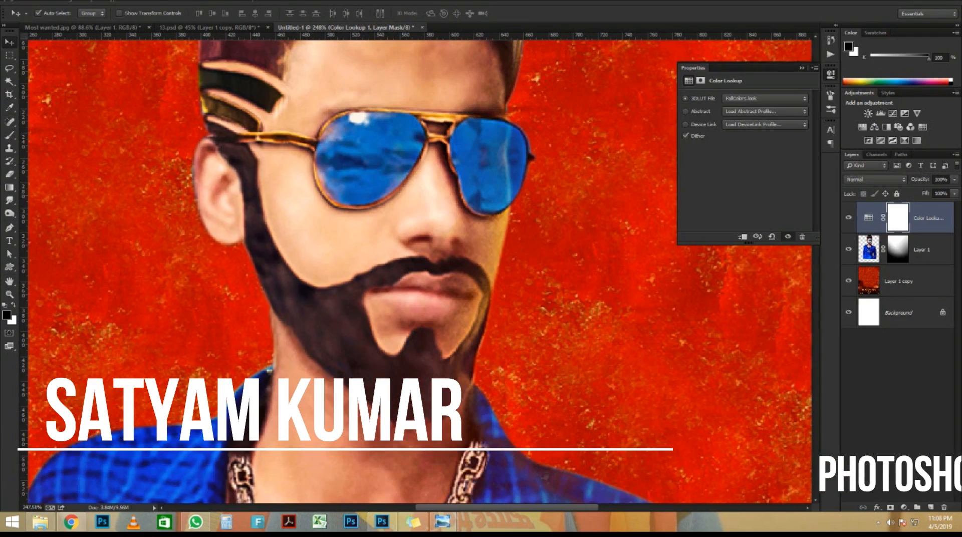
scroll(361, 172, down, 6)
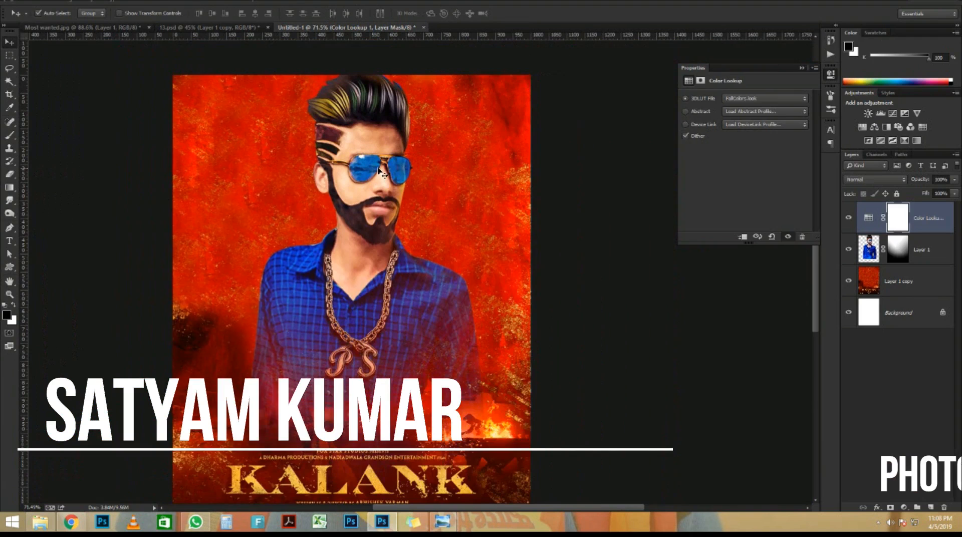
key(ctrl+0)
Add a Curves adjustment layer and bend the RGB curve up to brighten the poster
click(903, 507)
click(888, 344)
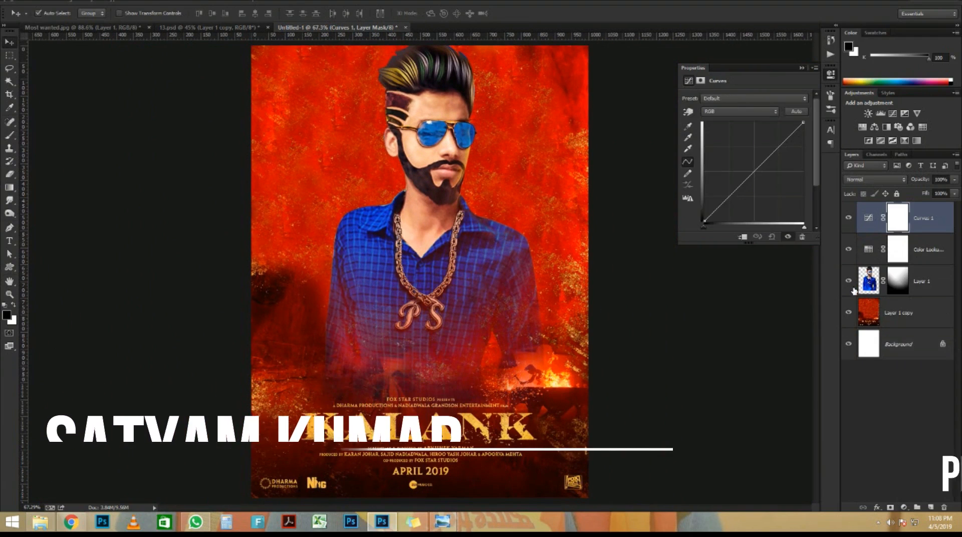
click(762, 159)
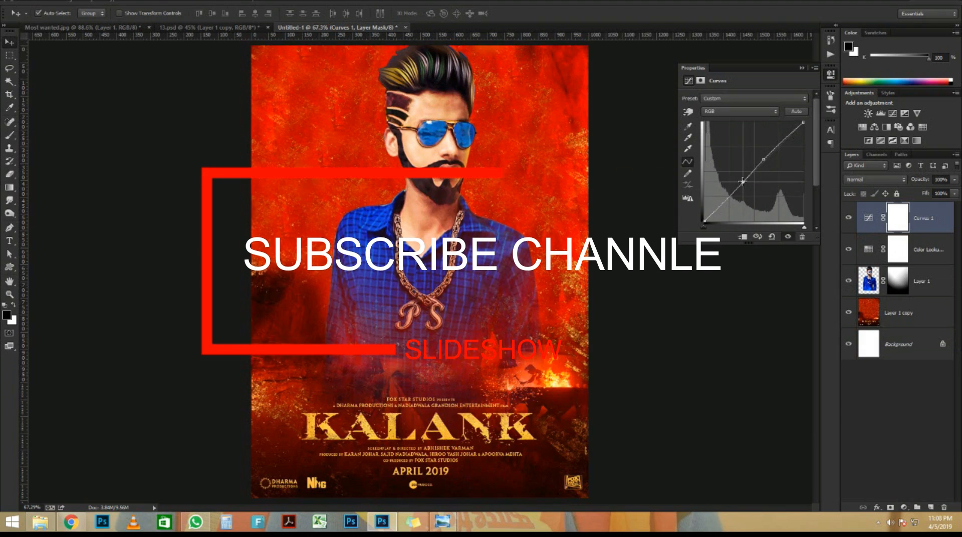
drag(742, 181, 761, 162)
Raise the Blue channel curve to push the image toward blue
click(770, 98)
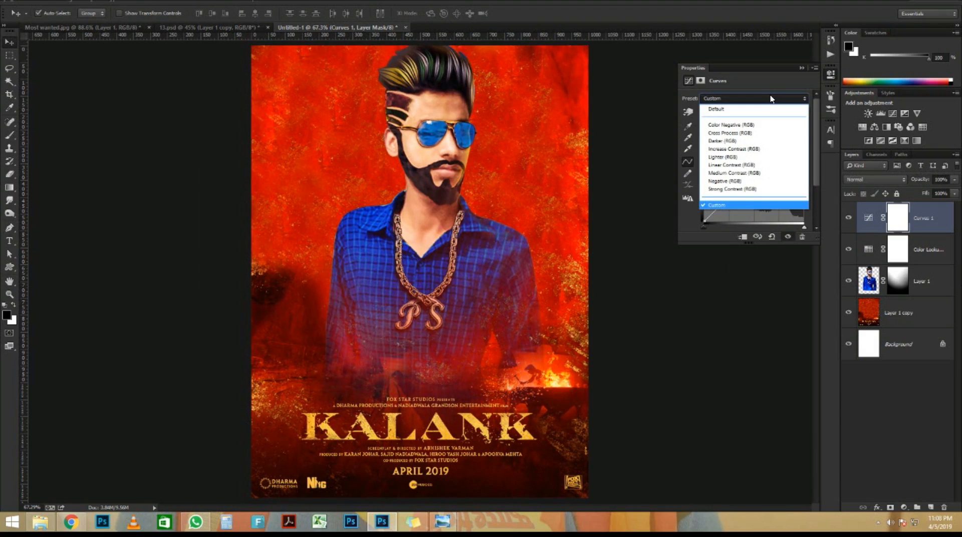
click(770, 98)
click(765, 111)
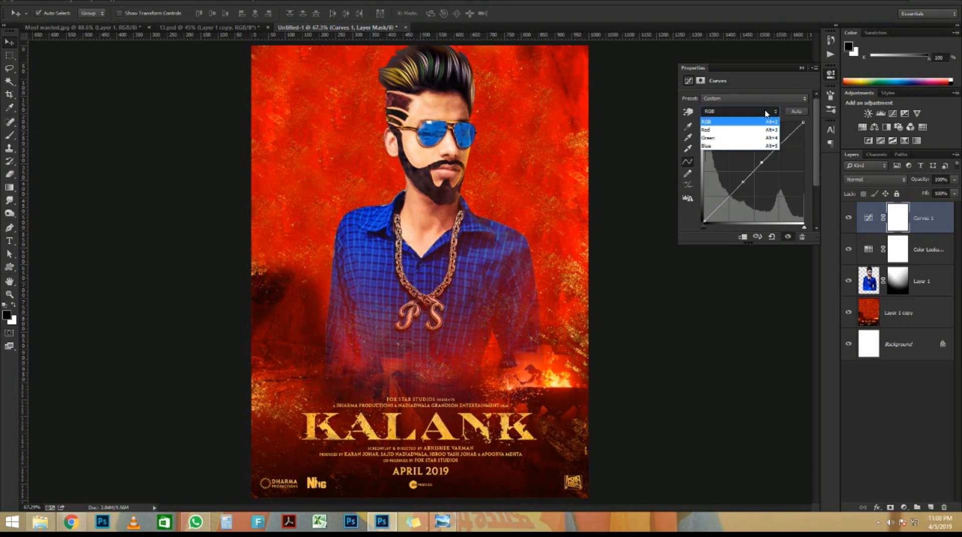
click(746, 146)
drag(761, 162, 750, 153)
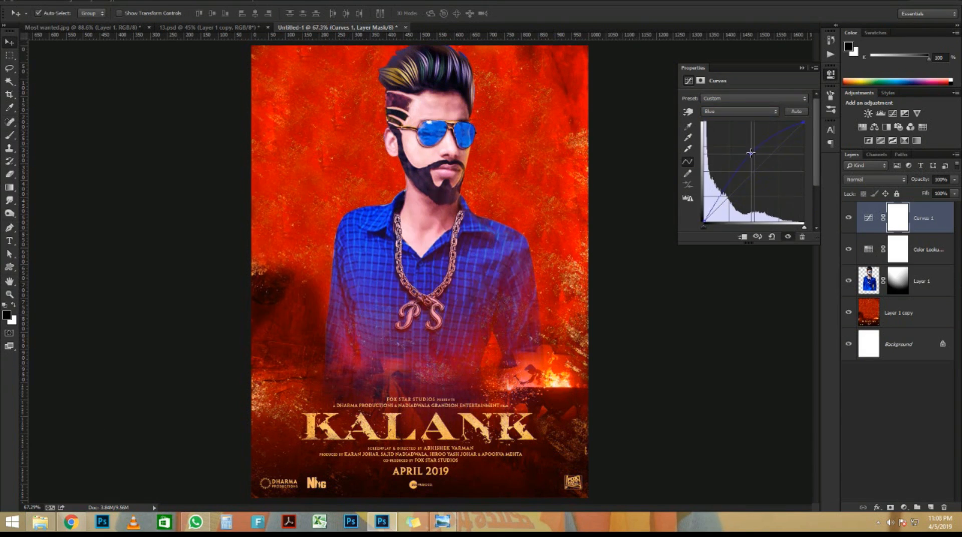
Cycle through the Curves colour channels, ending on Red
click(756, 111)
key(Escape)
key(alt+3)
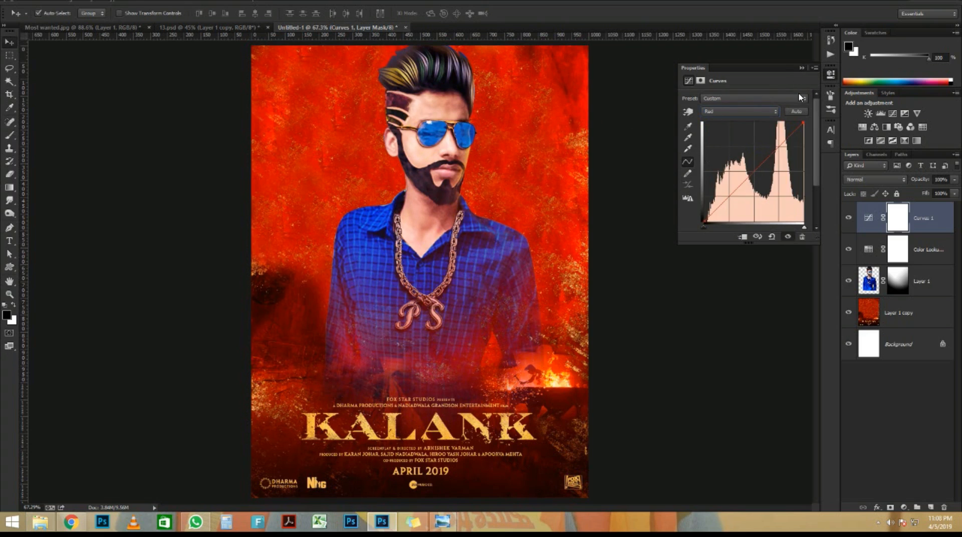
key(alt+2)
key(alt+4)
key(Up)
Toggle the Curves layer off and on to compare, with the whole poster fitted in view
click(802, 68)
click(848, 216)
click(849, 216)
key(ctrl+minus)
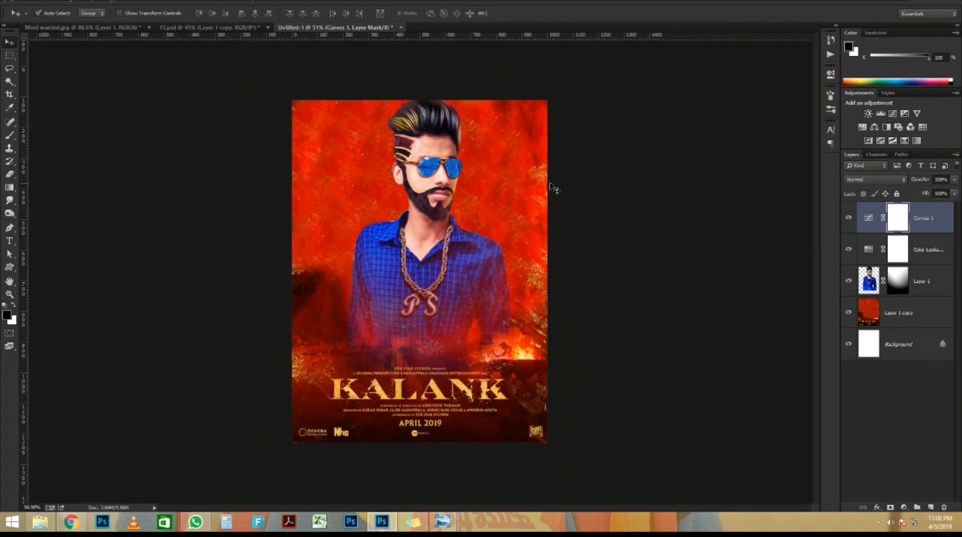
key(ctrl+0)
scroll(446, 146, up, 16)
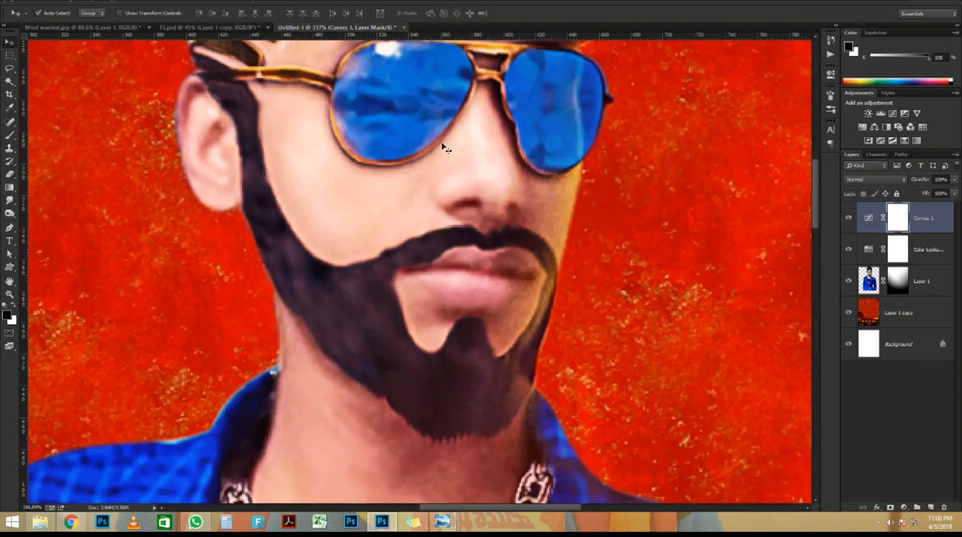
scroll(444, 146, down, 17)
scroll(444, 146, up, 1)
click(909, 509)
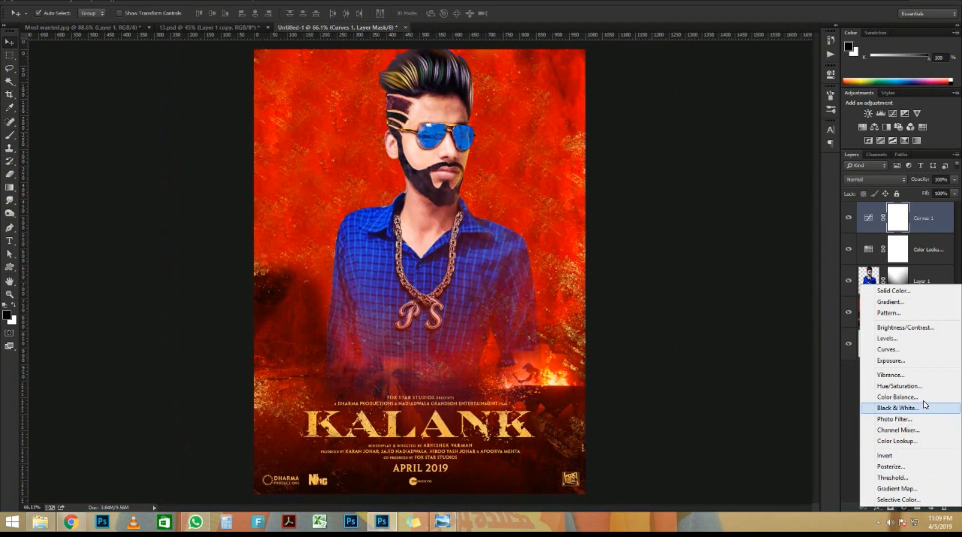
Add a Color Balance layer shifting the midtones Cyan–Red slider to -31
click(899, 396)
mouse_move(748, 125)
mouse_down()
mouse_move(715, 123)
mouse_move(723, 118)
mouse_move(721, 138)
mouse_move(740, 134)
mouse_up()
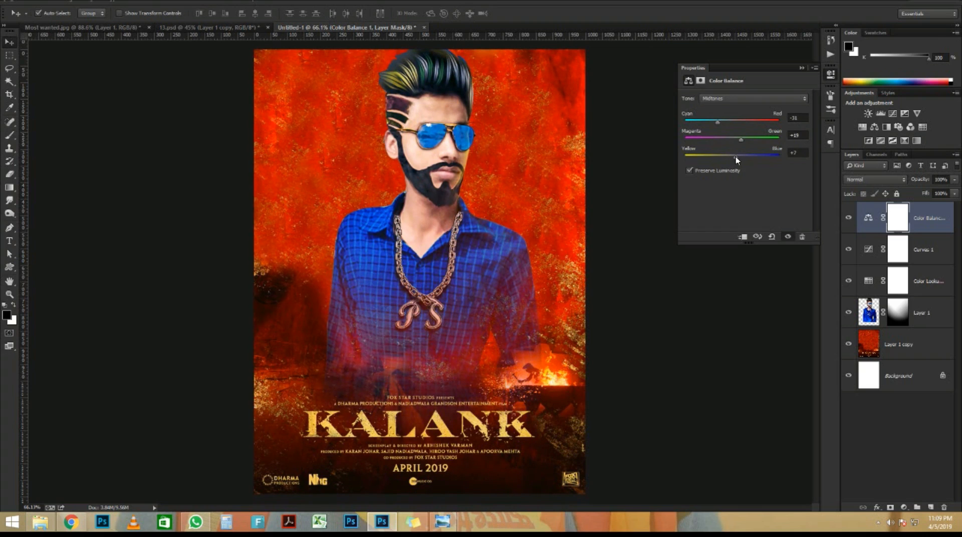
click(802, 68)
scroll(425, 175, up, 2)
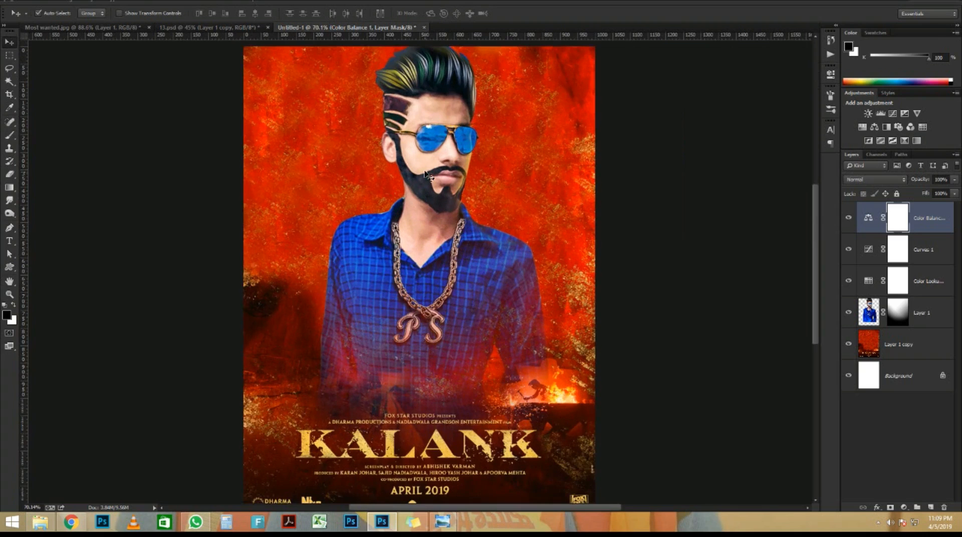
scroll(690, 251, down, 1)
Add a Levels layer with black input 16, gamma 0.91 and white input 235
click(902, 508)
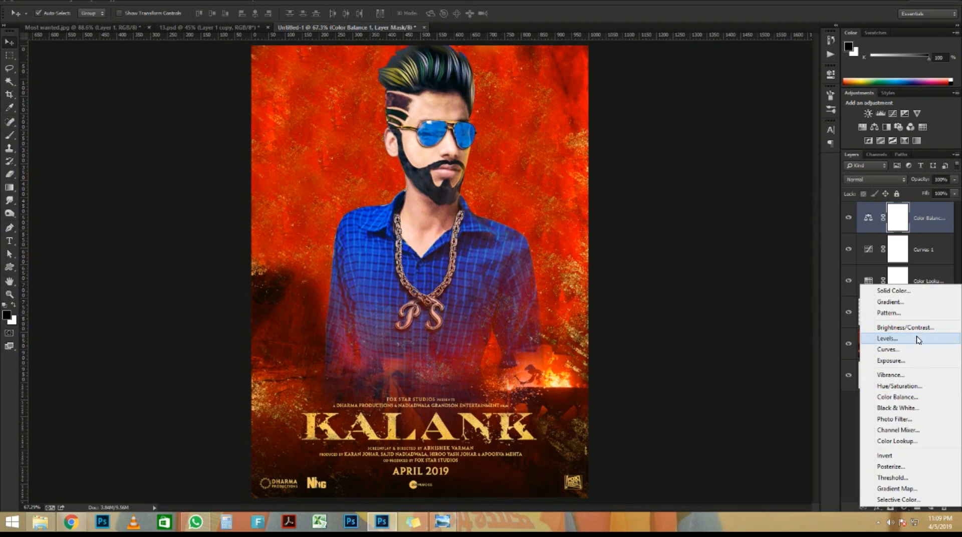
click(919, 334)
drag(751, 170, 755, 170)
drag(696, 171, 703, 170)
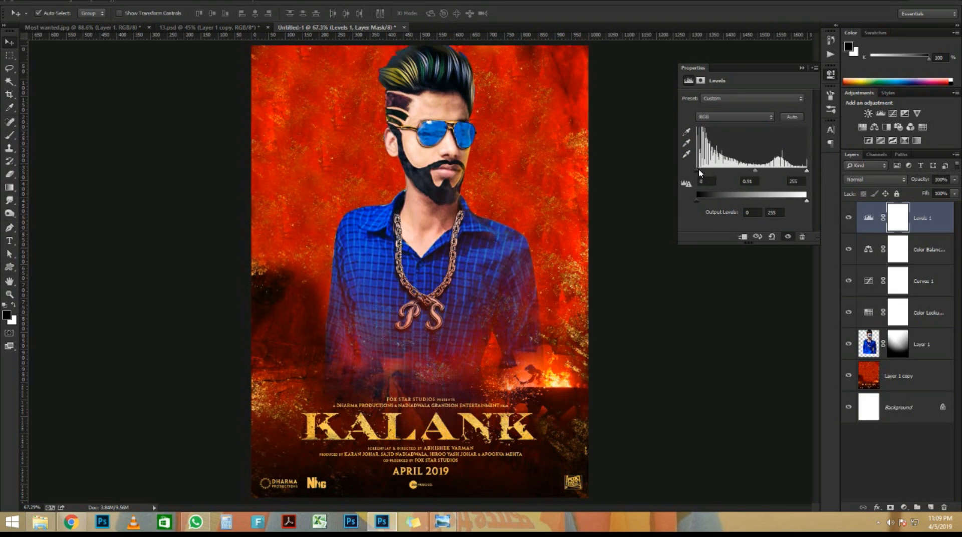
drag(700, 173, 703, 173)
drag(807, 171, 799, 175)
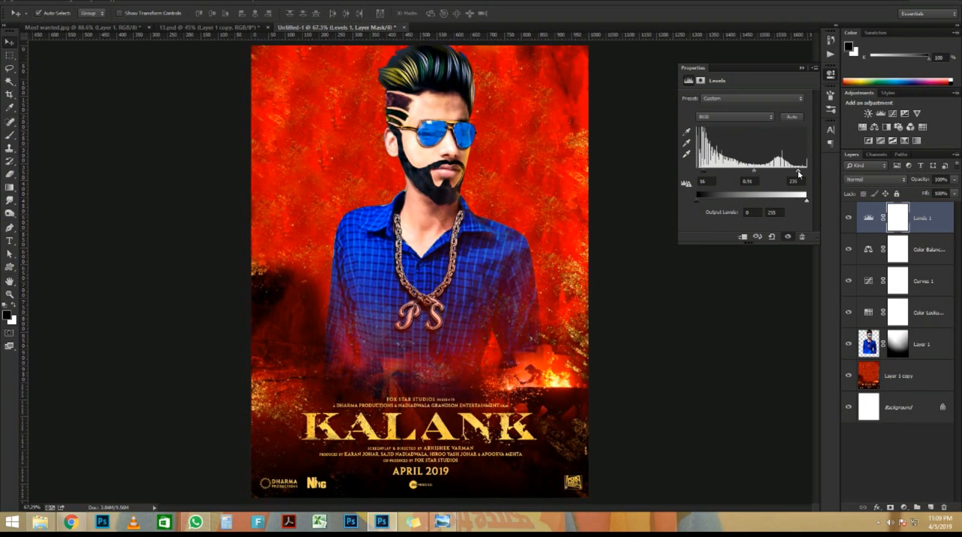
click(801, 68)
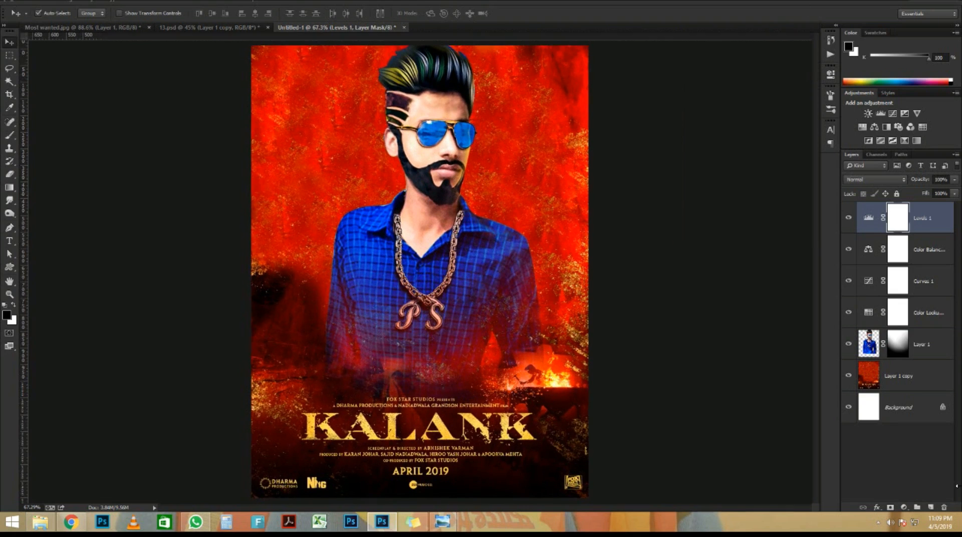
click(904, 507)
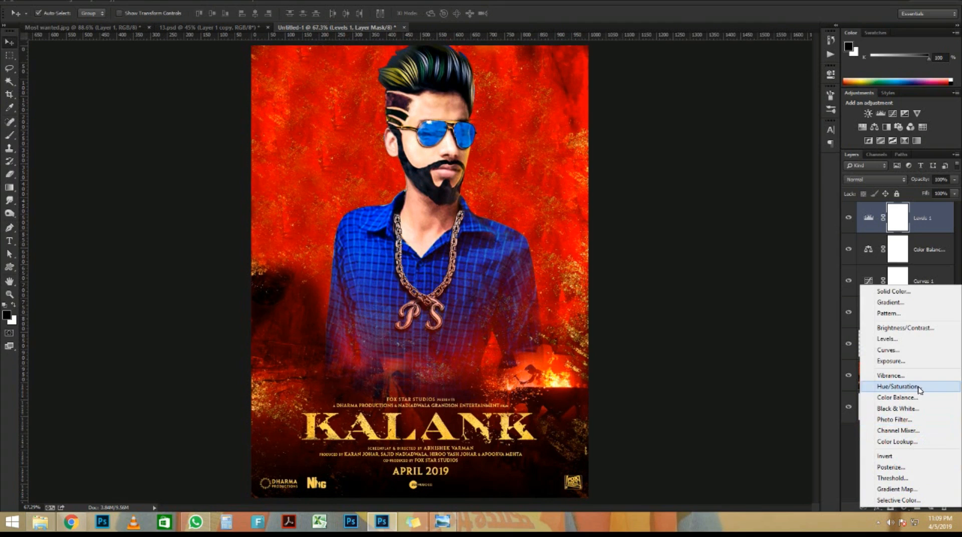
Add a Hue/Saturation layer targeting the blues, shifting hue toward green and lowering saturation
click(896, 386)
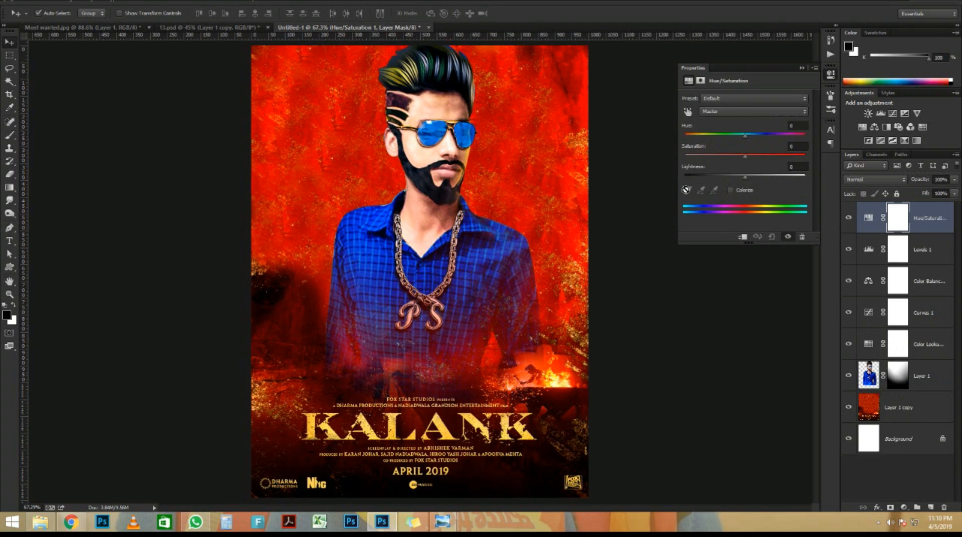
click(688, 112)
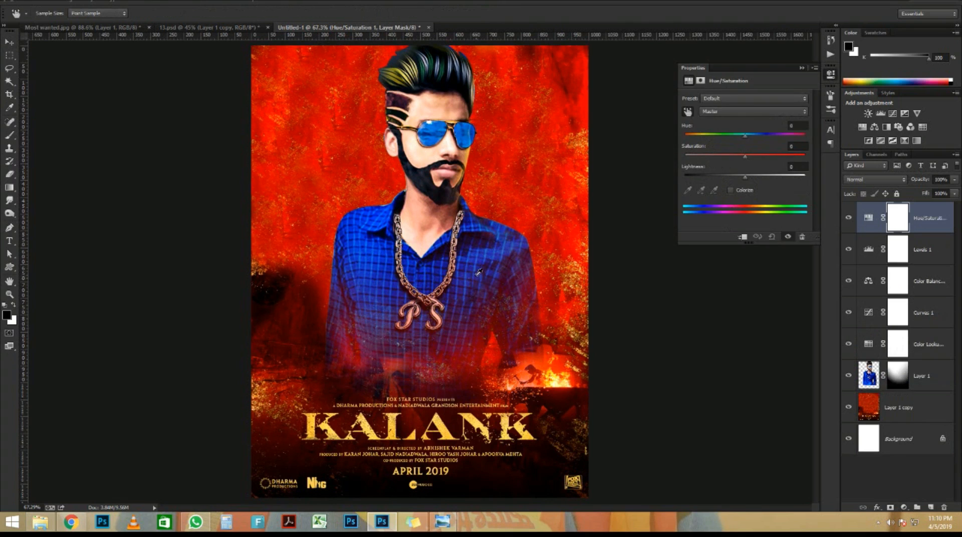
click(379, 223)
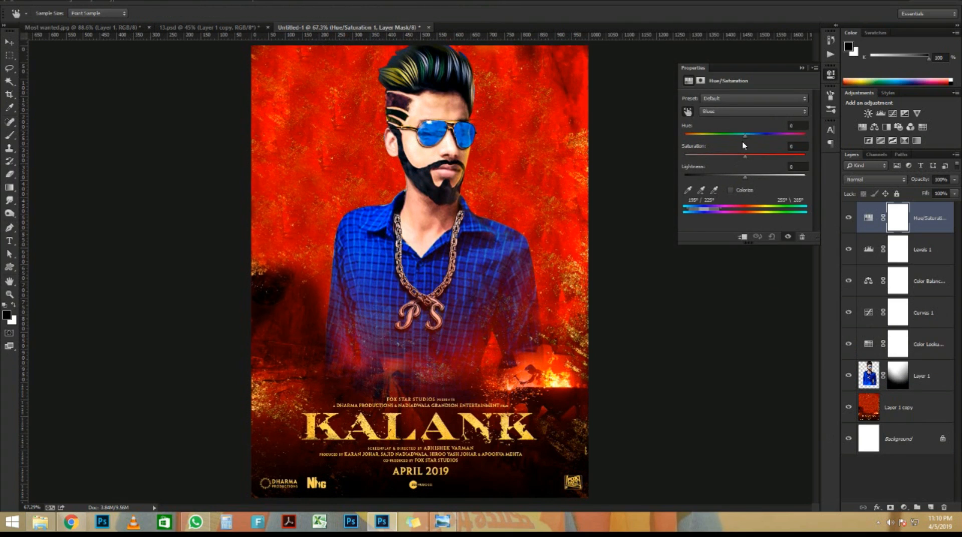
drag(744, 136, 690, 136)
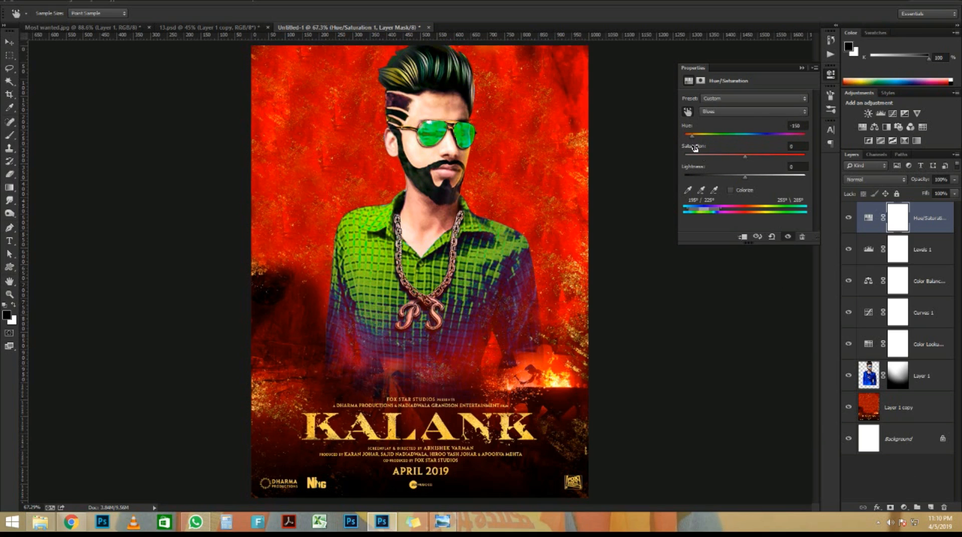
drag(745, 157, 681, 134)
click(802, 67)
Paint black on the Hue/Saturation mask over the shirt to keep it blue
key(b)
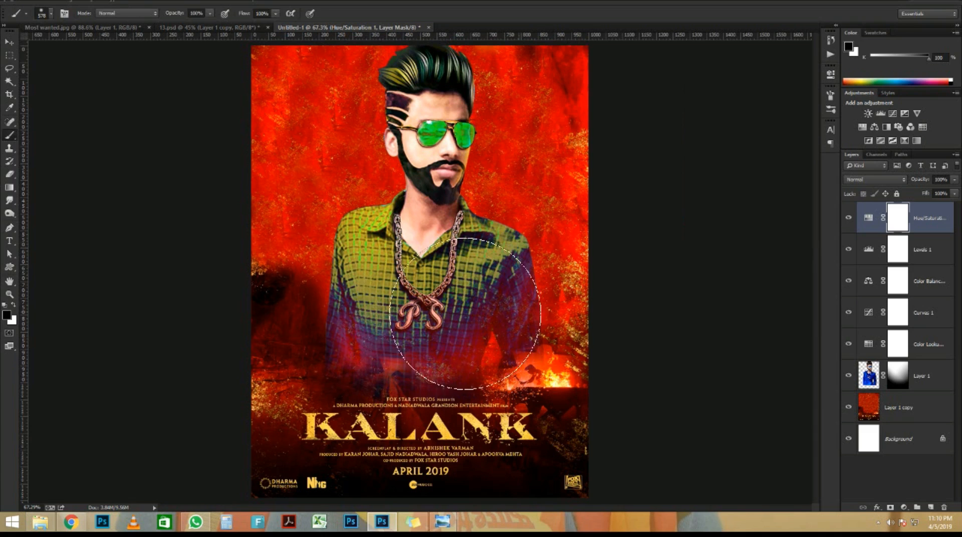
drag(462, 307, 311, 292)
scroll(328, 283, down, 4)
scroll(339, 271, up, 4)
click(9, 43)
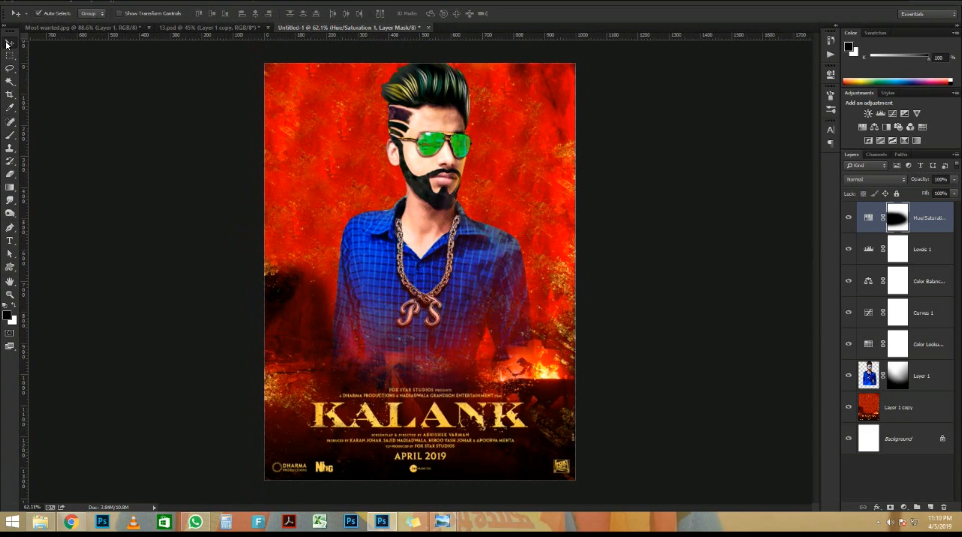
scroll(427, 285, down, 2)
key(ctrl+0)
Merge all visible layers into a new top layer with Ctrl+Alt+Shift+E
click(905, 507)
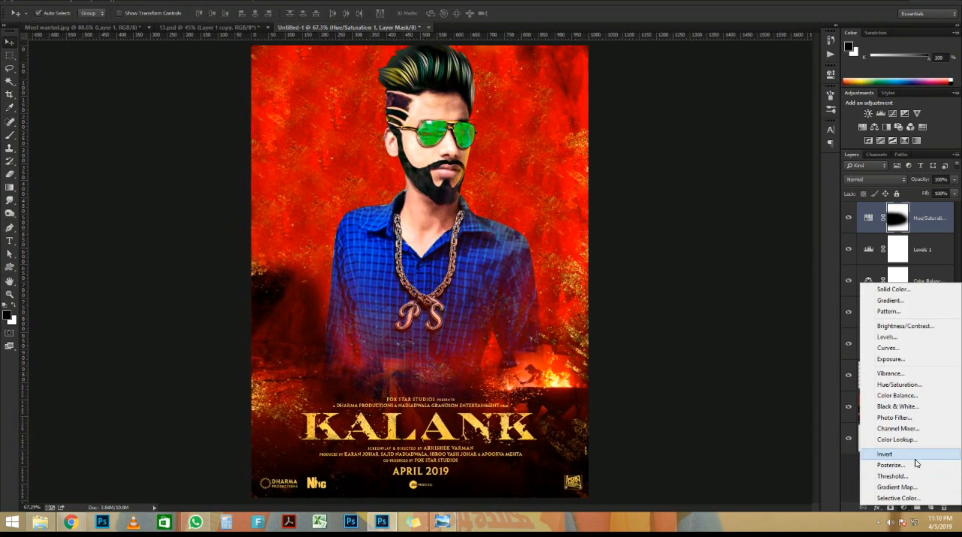
click(935, 210)
key(ctrl+shift+alt+e)
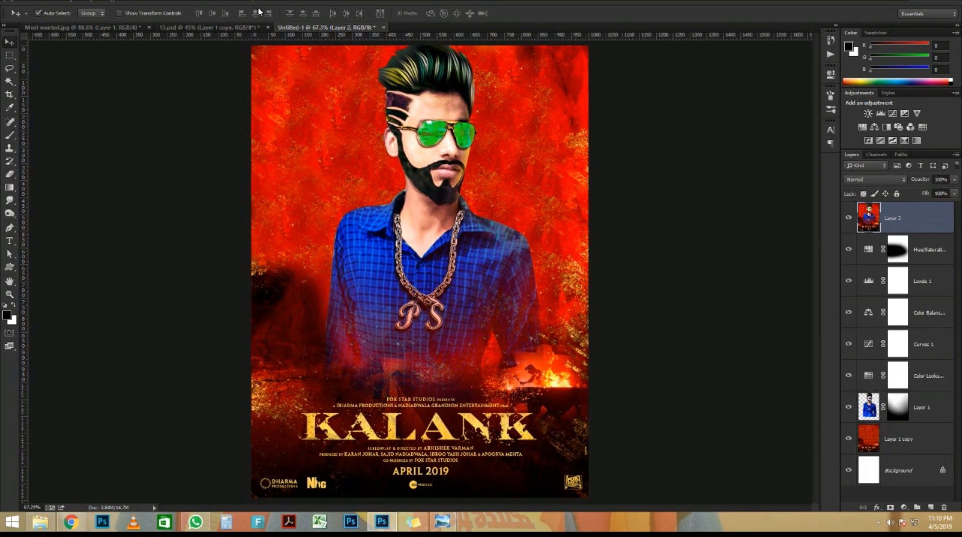
In Camera Raw Filter, set Temperature +8, Tint +2, Whites +15, Blacks +2 and boost Vibrance
click(161, 2)
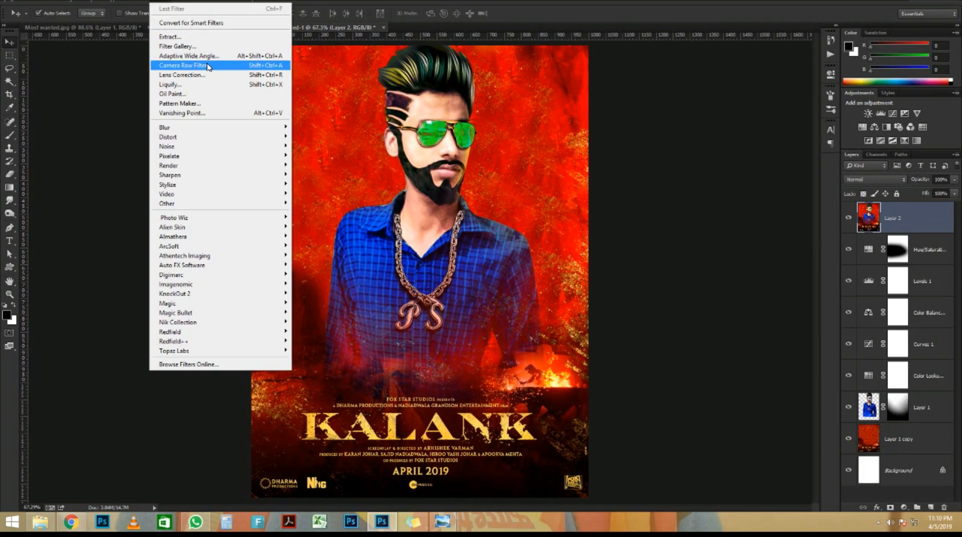
click(200, 66)
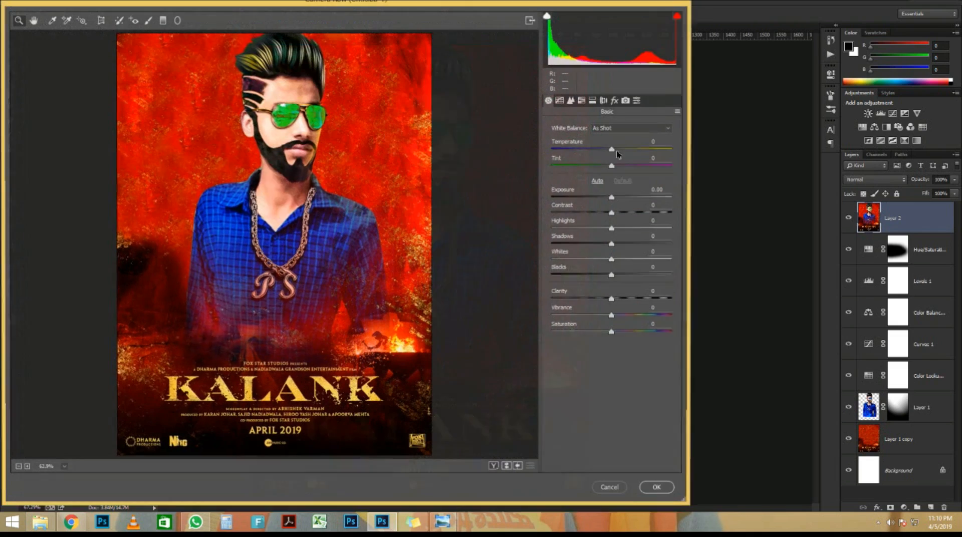
click(619, 149)
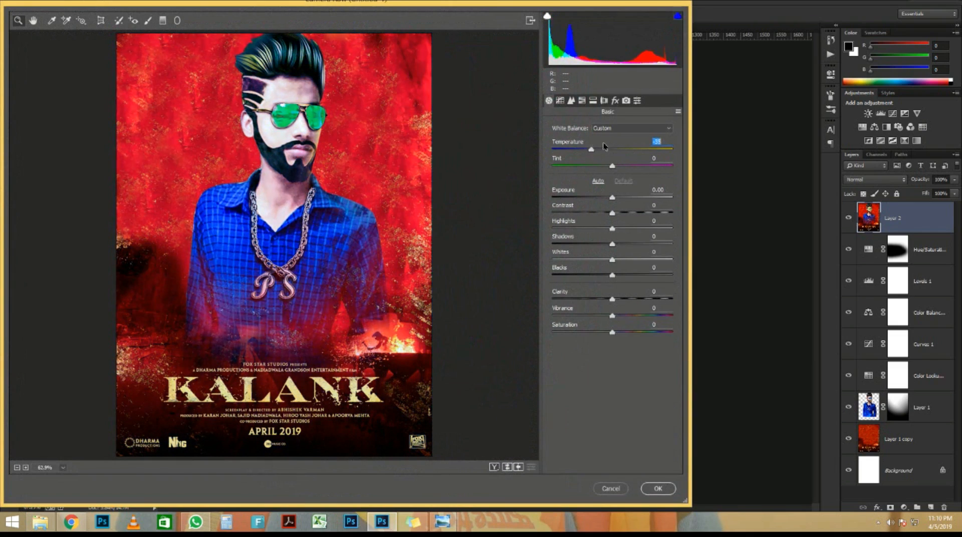
drag(613, 165, 582, 205)
click(616, 258)
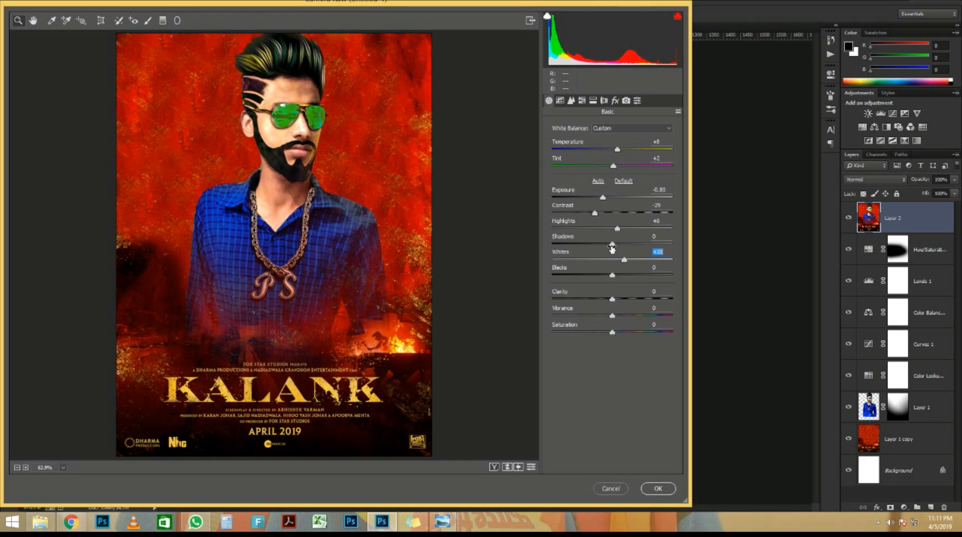
drag(612, 249, 611, 248)
mouse_move(612, 275)
mouse_down()
mouse_move(623, 275)
mouse_move(599, 275)
mouse_move(614, 276)
mouse_up()
click(616, 291)
mouse_move(612, 315)
mouse_down()
mouse_move(625, 313)
mouse_move(610, 328)
mouse_up()
Magnify the Camera Raw preview on the face, then fit it back to the window
click(235, 135)
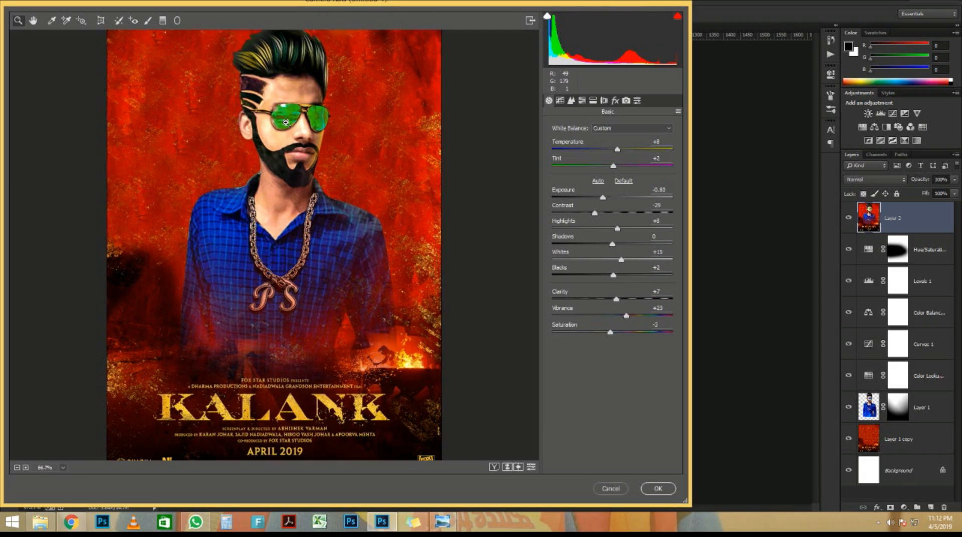
click(273, 135)
click(281, 137)
click(281, 170)
drag(287, 342, 307, 107)
key(ctrl+0)
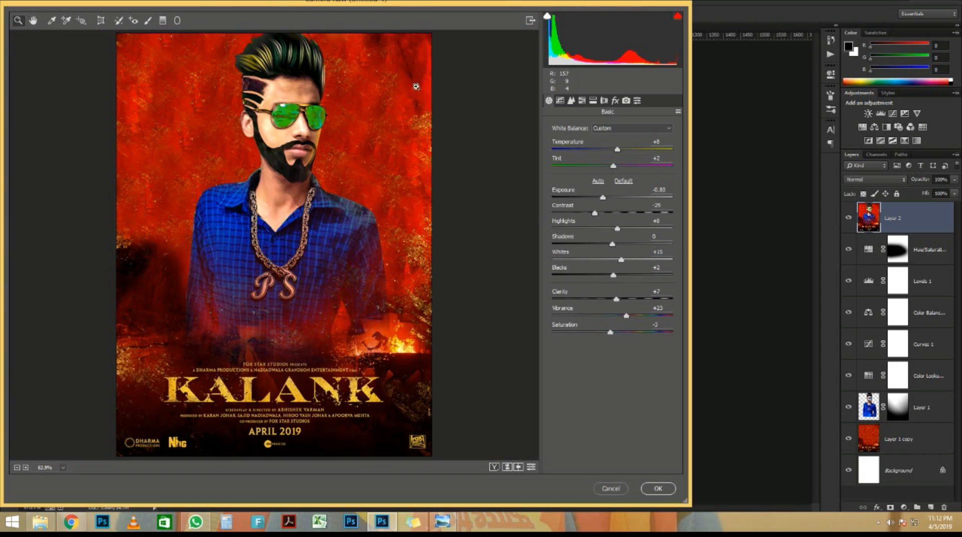
Add a post-crop vignette (Amount -40, Feather 100) and apply the Camera Raw grade
click(615, 100)
drag(612, 265, 639, 278)
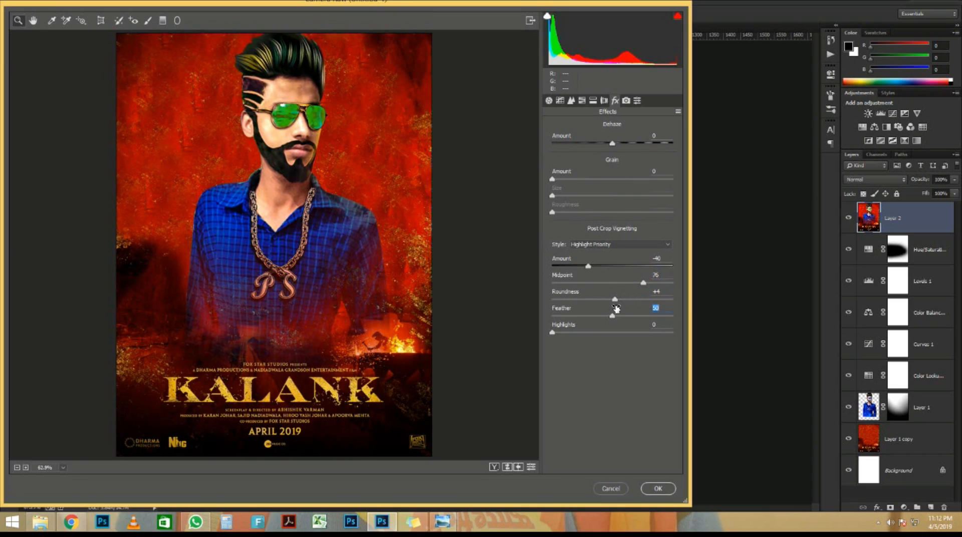
drag(627, 308, 536, 301)
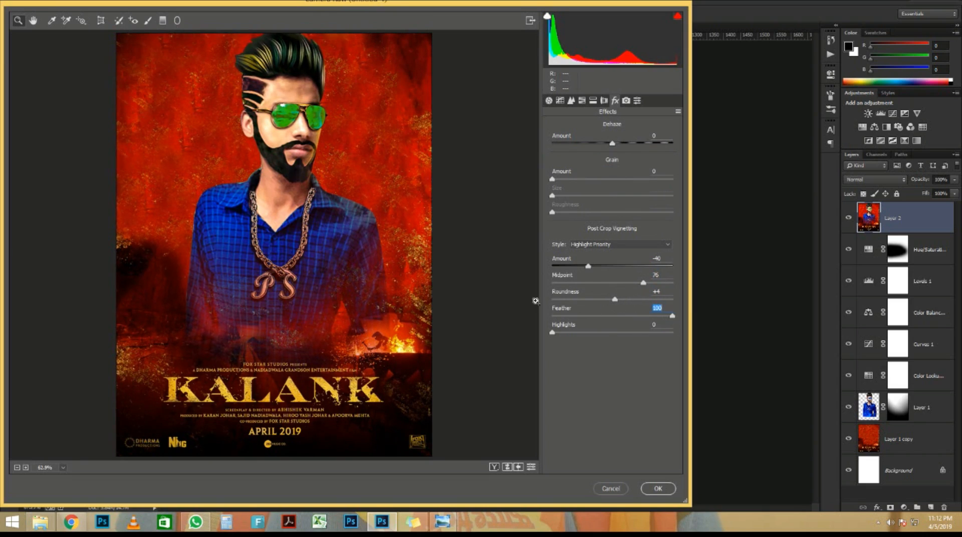
click(652, 487)
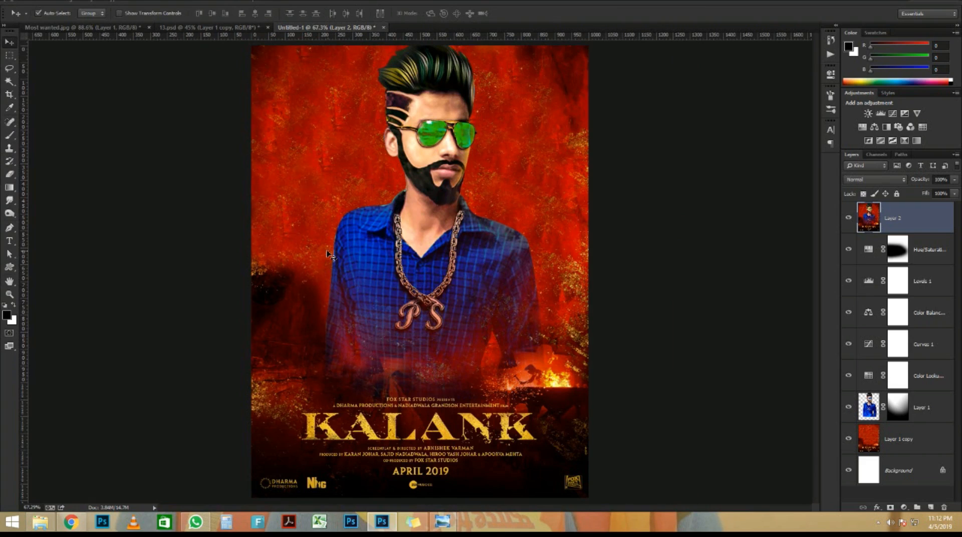
Fit the poster back in view and open the Filter menu
scroll(400, 196, up, 3)
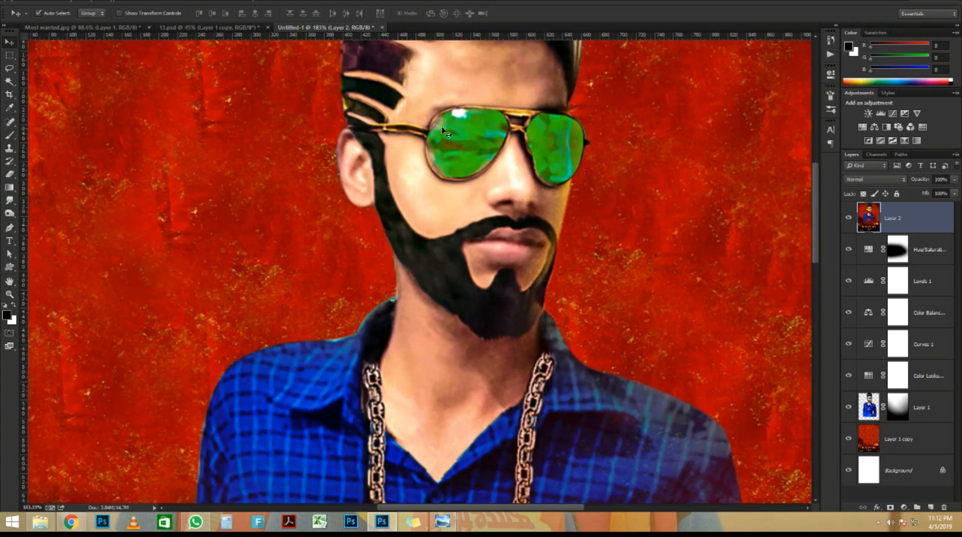
key(ctrl+0)
click(904, 509)
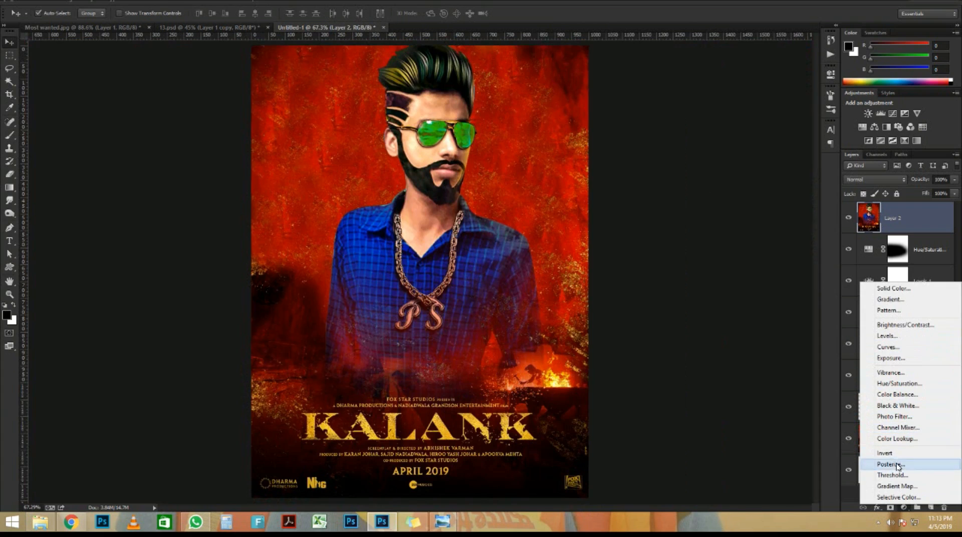
click(440, 175)
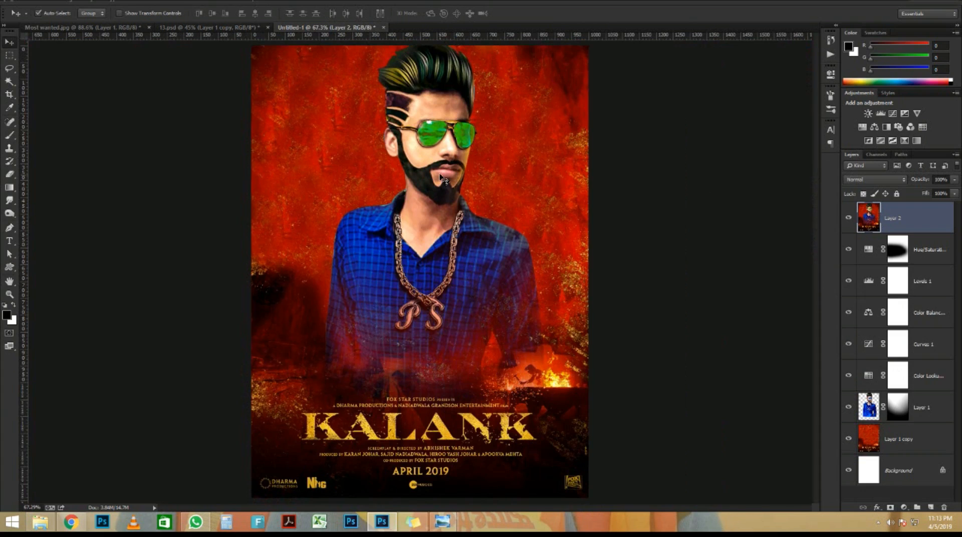
click(160, 3)
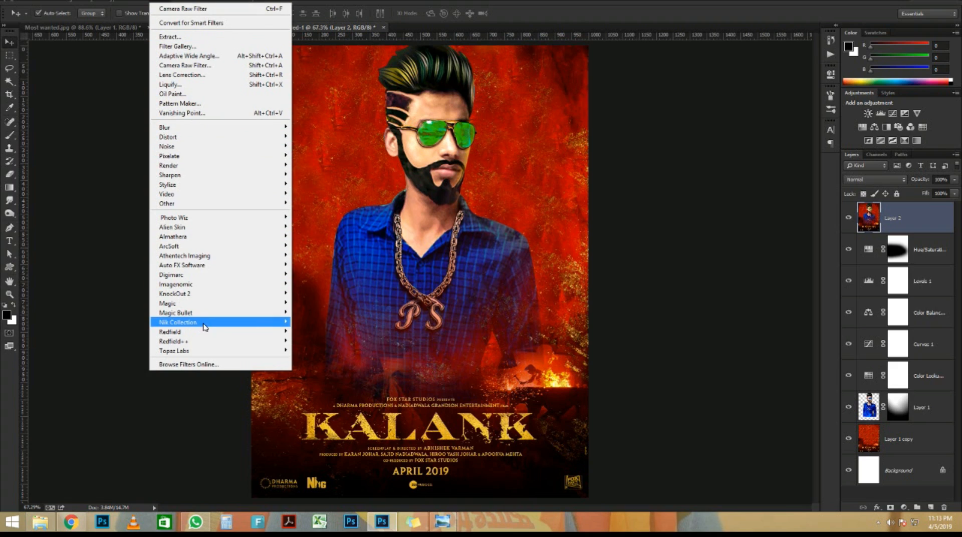
Launch Color Efex Pro 4 and pick the Film Efex: Faded filter
mouse_move(205, 326)
click(329, 339)
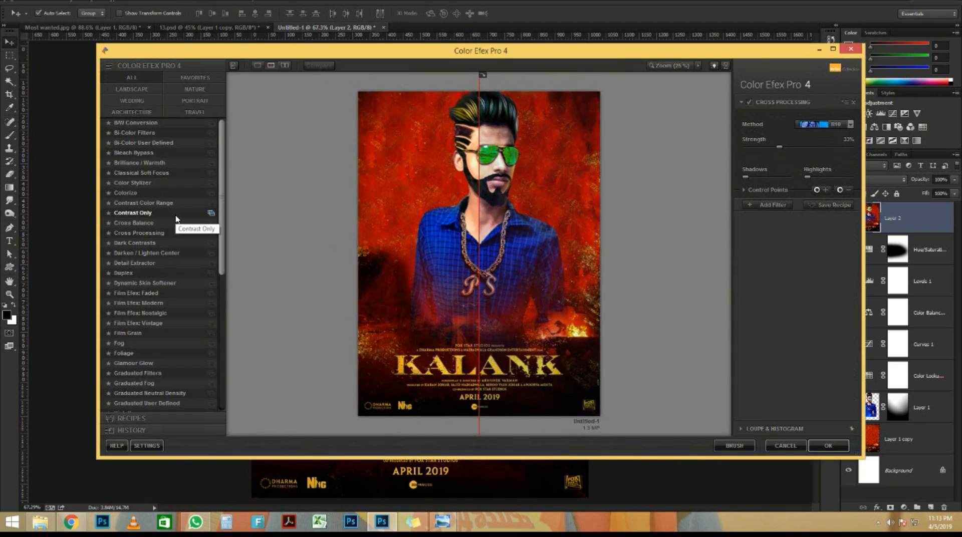
click(175, 223)
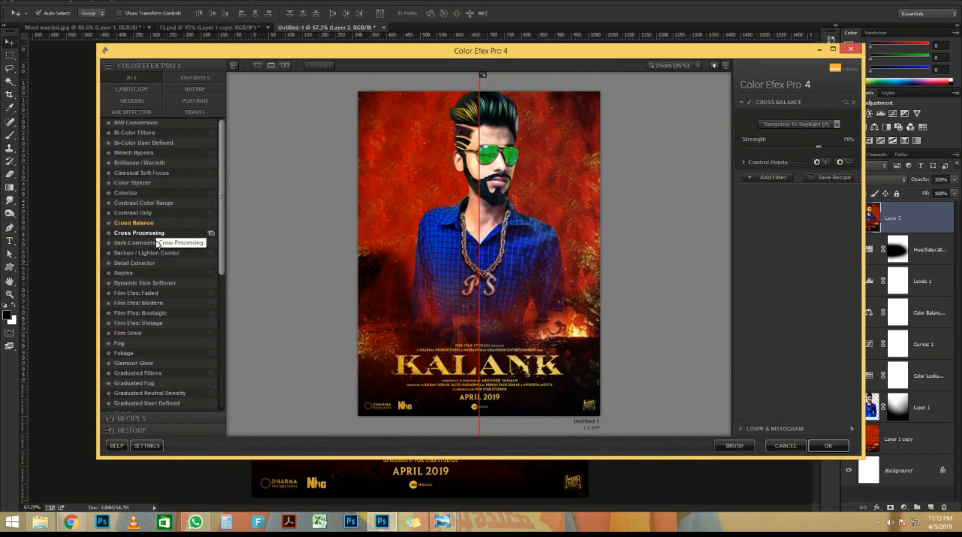
click(159, 293)
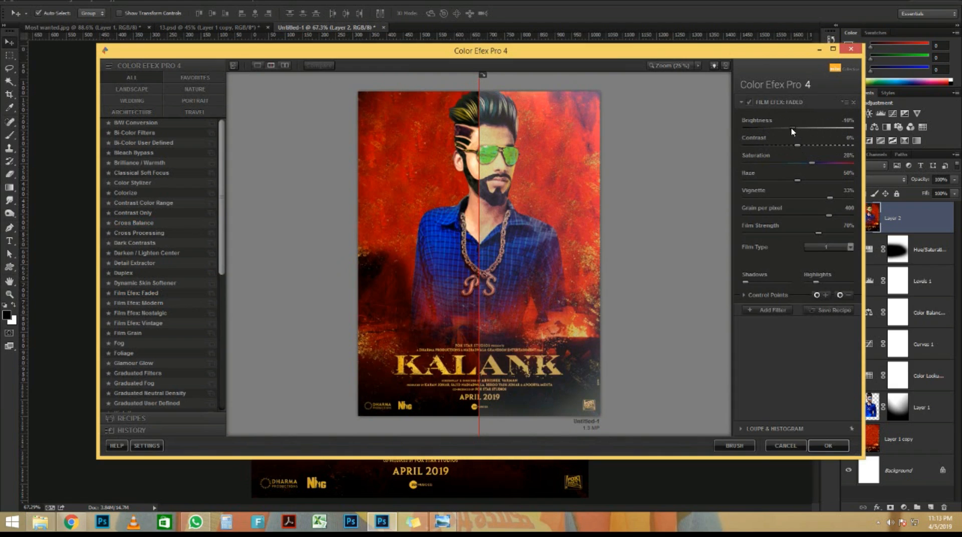
Tune Faded: darker, less saturated, more grain, 77% film strength, film type 5
drag(791, 129, 790, 129)
drag(813, 165, 789, 163)
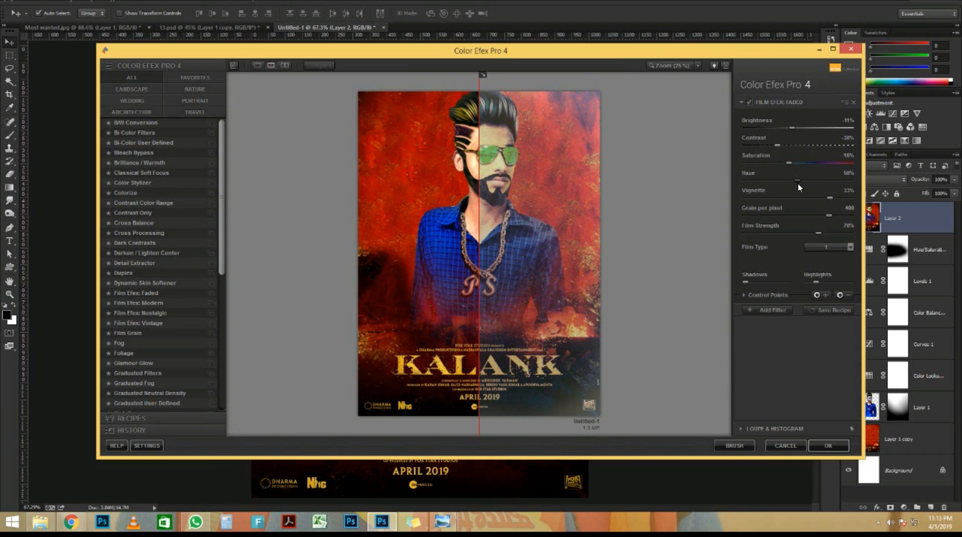
drag(829, 199, 780, 200)
drag(831, 219, 846, 217)
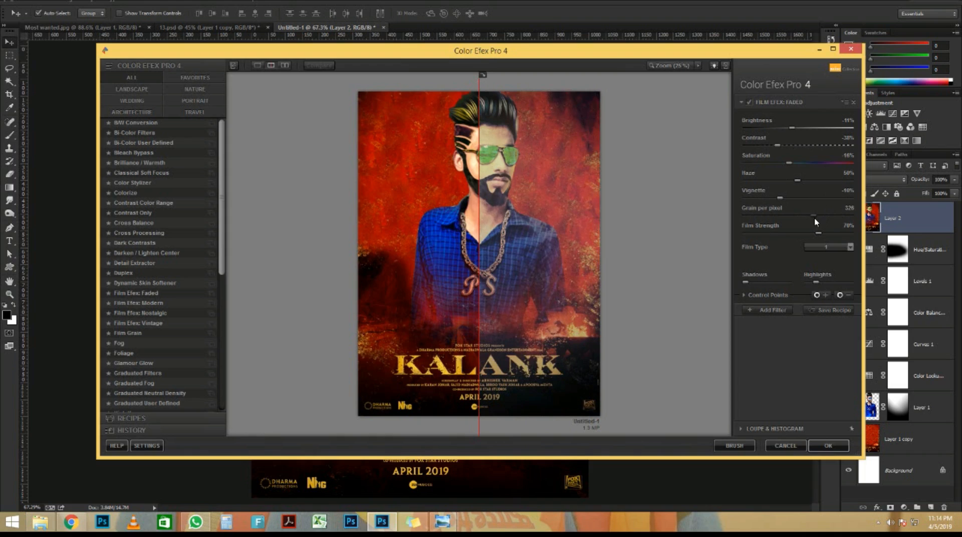
drag(850, 233, 825, 233)
click(850, 247)
click(840, 298)
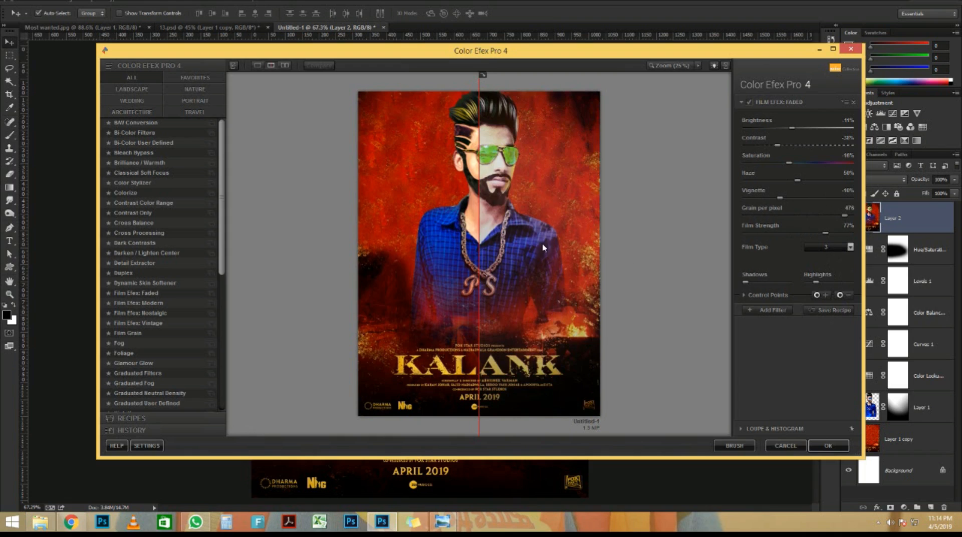
mouse_move(478, 216)
mouse_down()
mouse_move(488, 217)
mouse_move(353, 225)
mouse_move(485, 221)
mouse_up()
Switch to the Detail Extractor filter and lower its strength
click(159, 264)
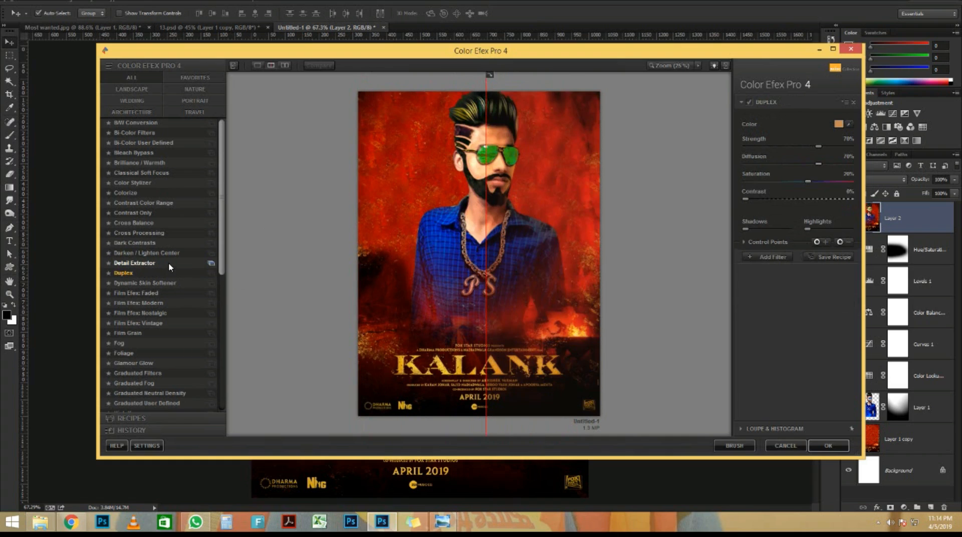
drag(484, 196, 359, 208)
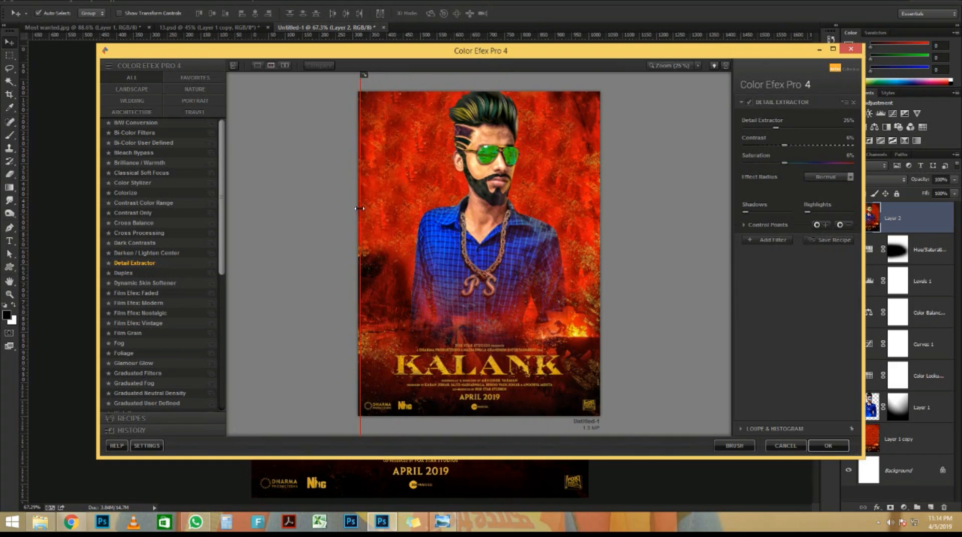
drag(785, 133, 800, 148)
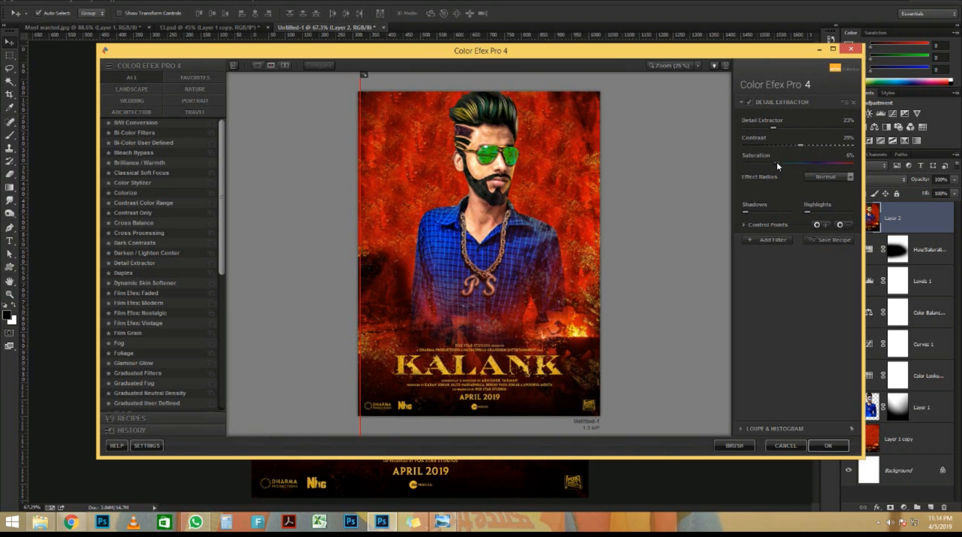
Add another filter set to Film Efex: Nostalgic with film type 3
click(769, 240)
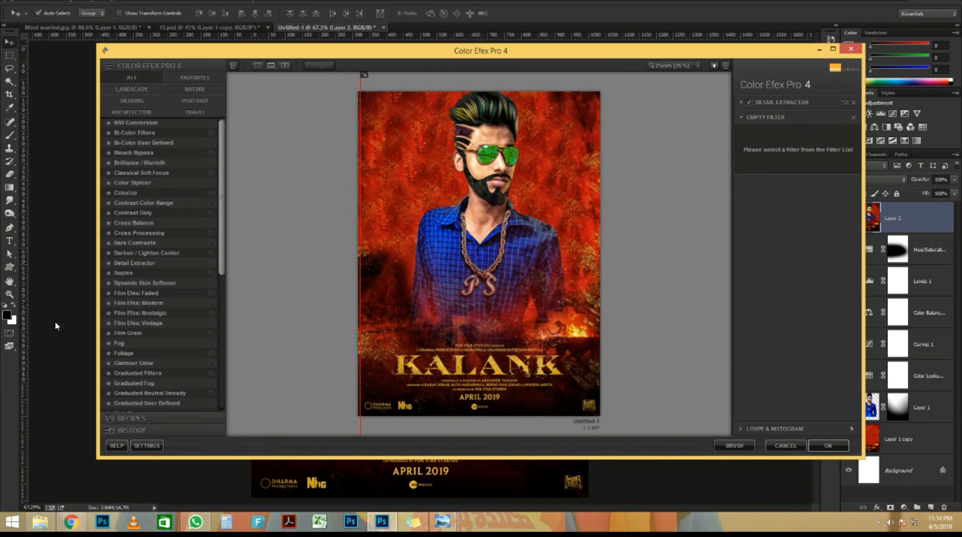
click(140, 323)
click(137, 313)
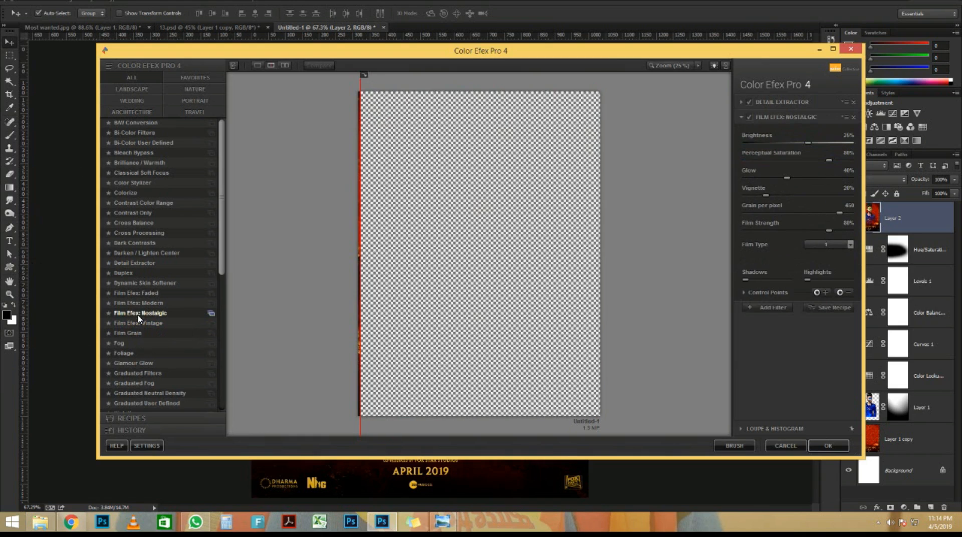
click(850, 244)
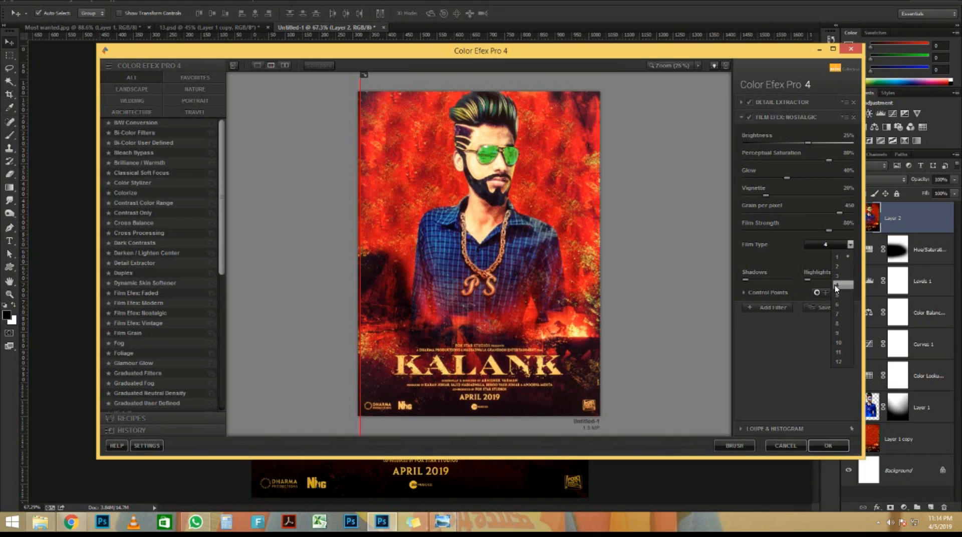
click(836, 275)
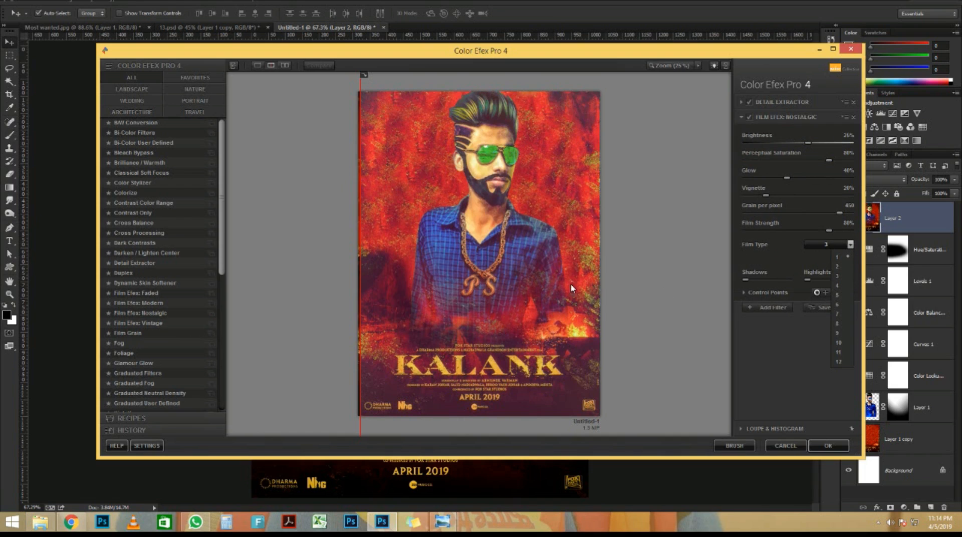
Replace it with Cross Processing using a C method and apply the grade to the poster
click(137, 233)
click(850, 140)
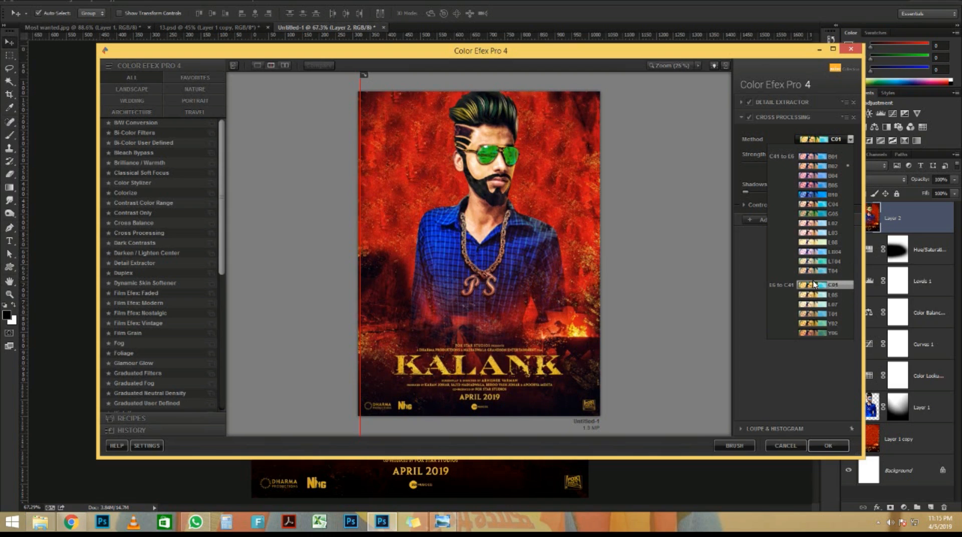
click(814, 284)
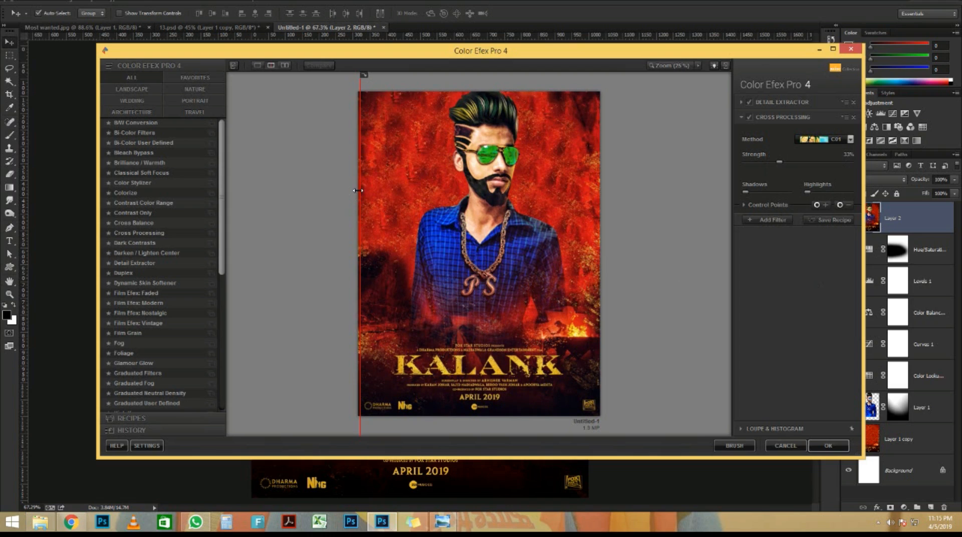
drag(357, 190, 443, 188)
click(773, 219)
click(828, 445)
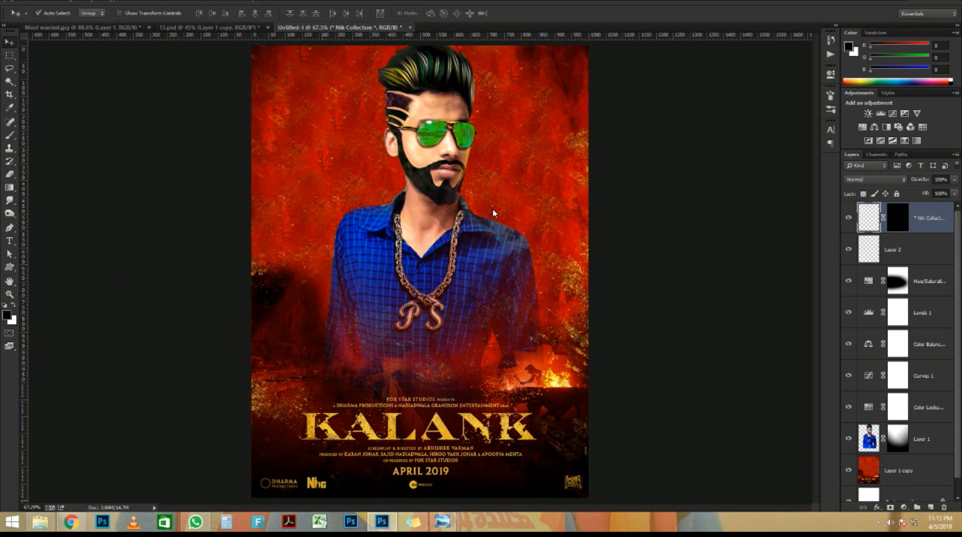
Apply an Oil Paint filter with Shine 0, Stylization 1.44 and the lighting angle at the end of its range
scroll(445, 125, down, 3)
scroll(445, 130, up, 10)
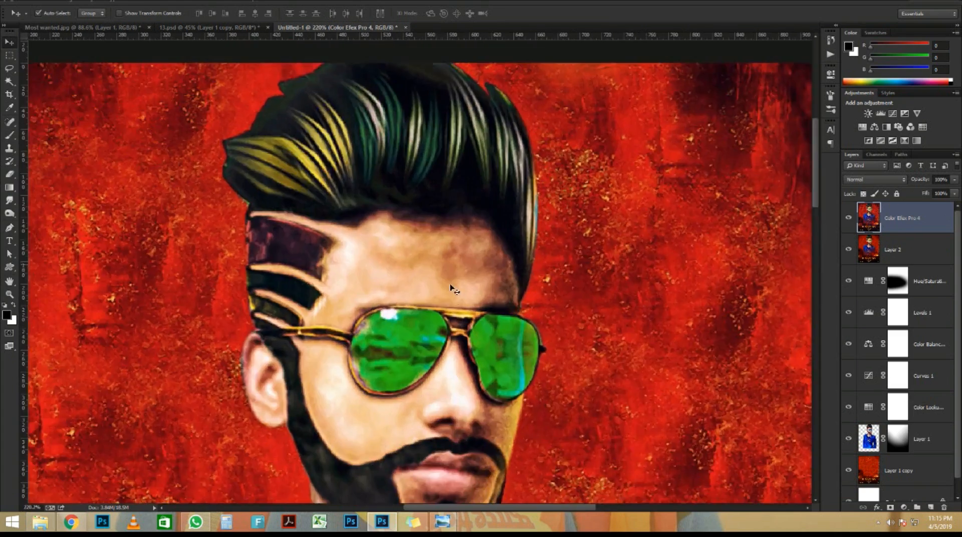
scroll(437, 209, down, 8)
scroll(441, 211, up, 1)
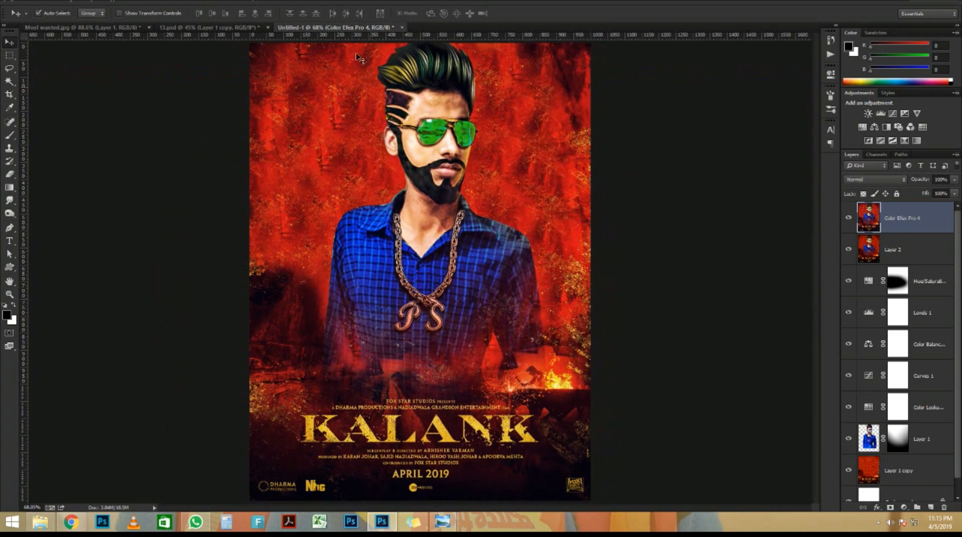
click(164, 5)
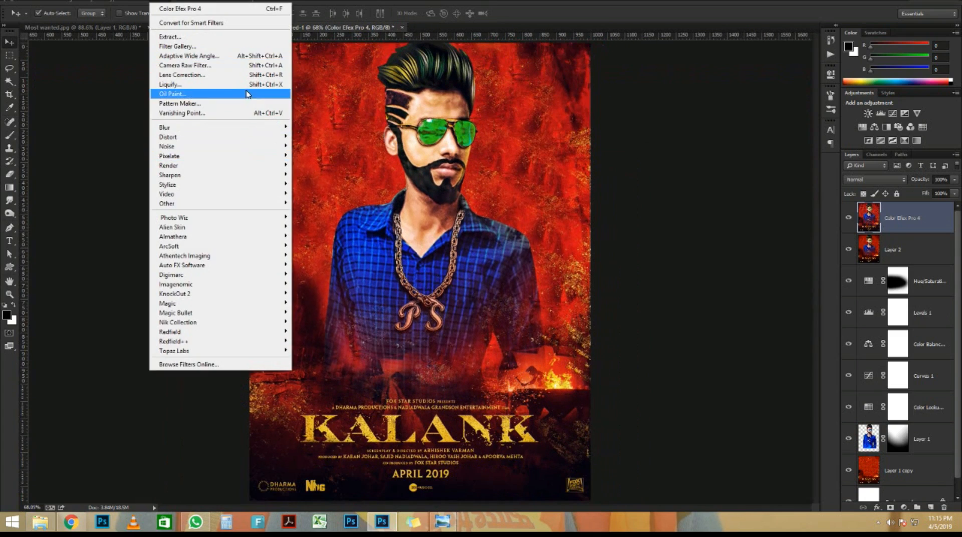
click(242, 96)
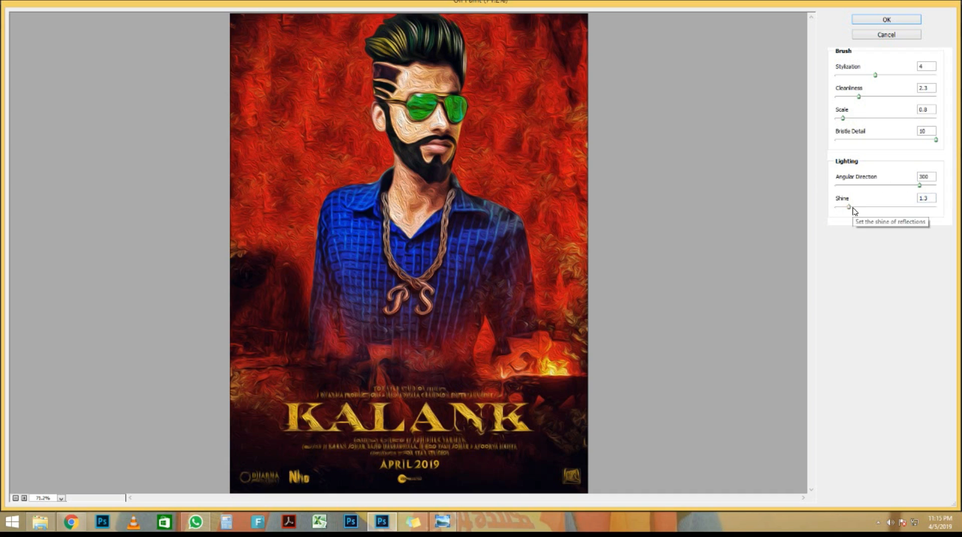
drag(849, 207, 834, 210)
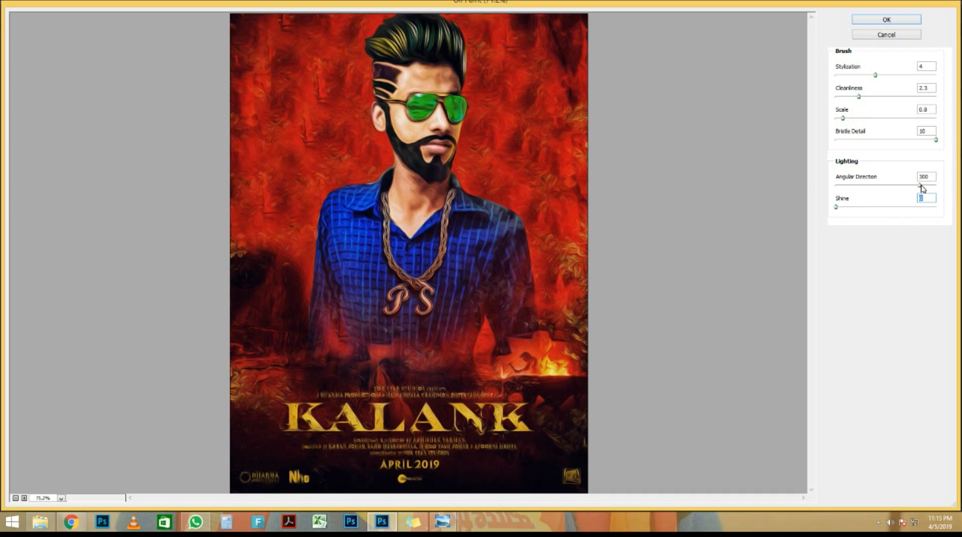
drag(921, 186, 816, 191)
drag(874, 76, 847, 76)
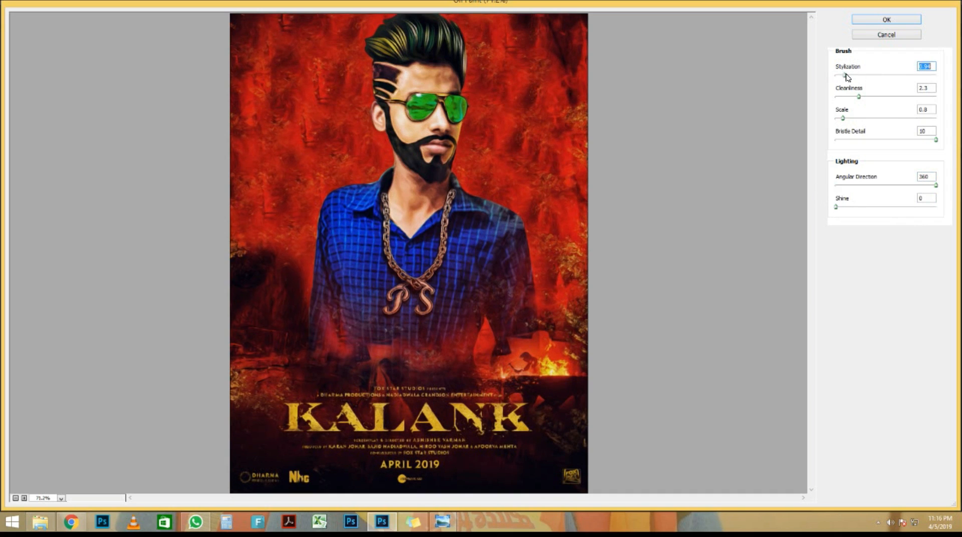
click(891, 23)
Fit the poster in view and compare it with reference poster image 13 in Photo Viewer
scroll(471, 464, up, 3)
scroll(471, 463, down, 3)
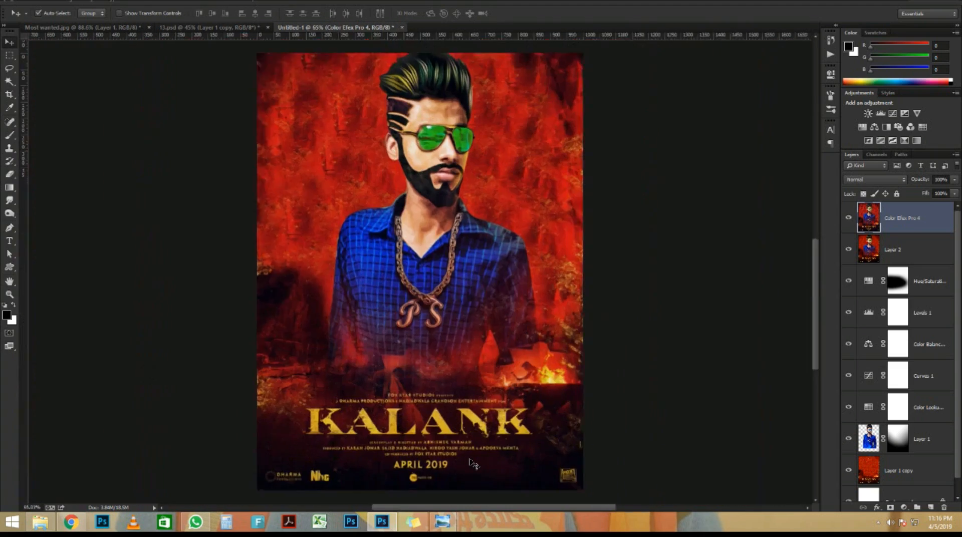
scroll(477, 319, up, 1)
key(ctrl+0)
click(443, 522)
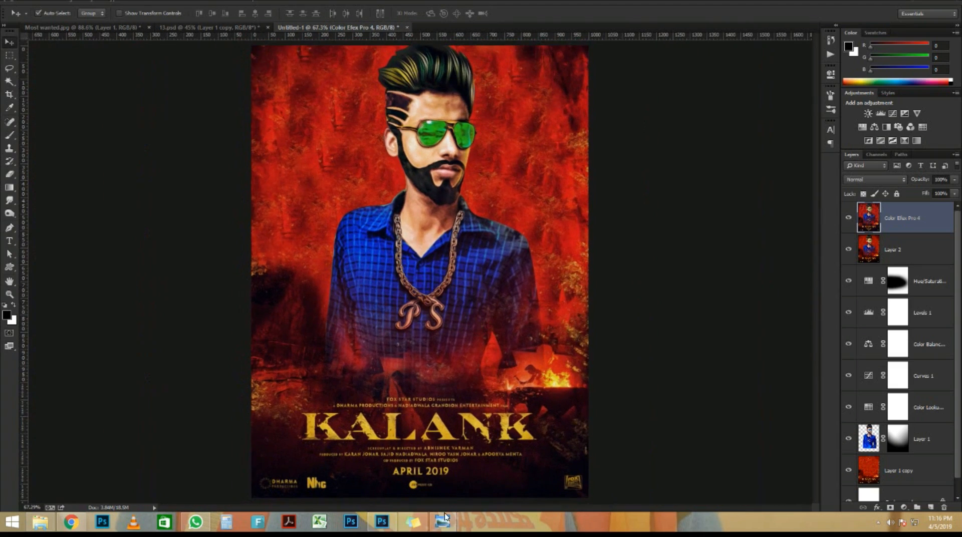
click(453, 499)
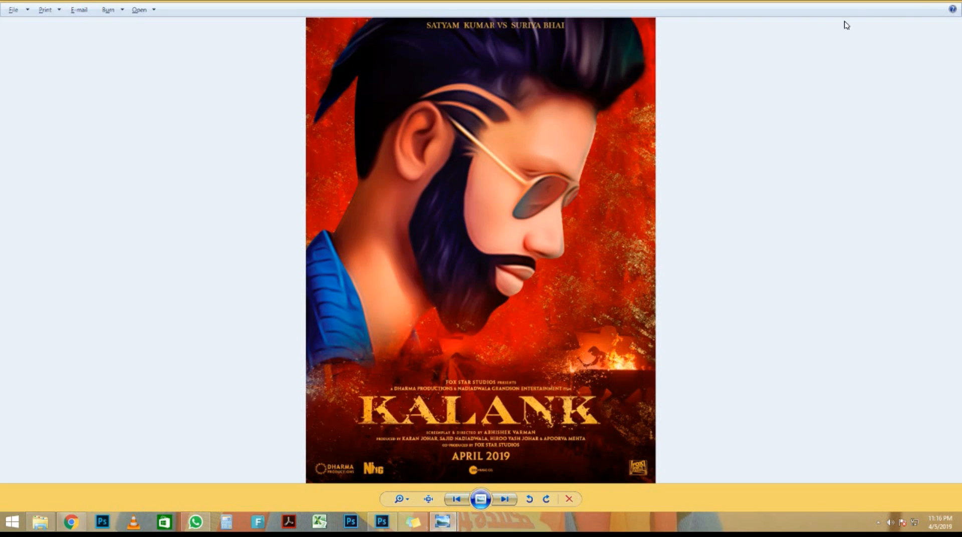
click(916, 2)
key(t)
click(349, 205)
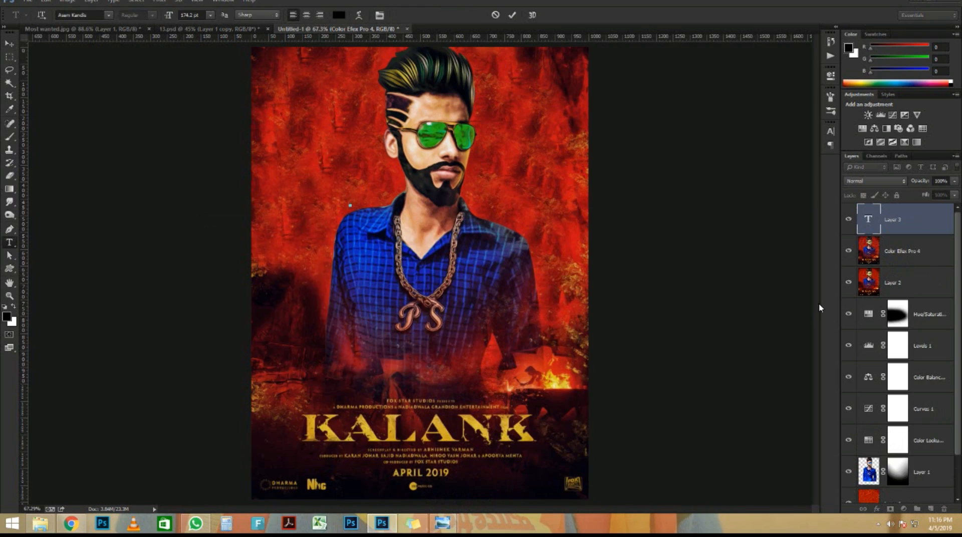
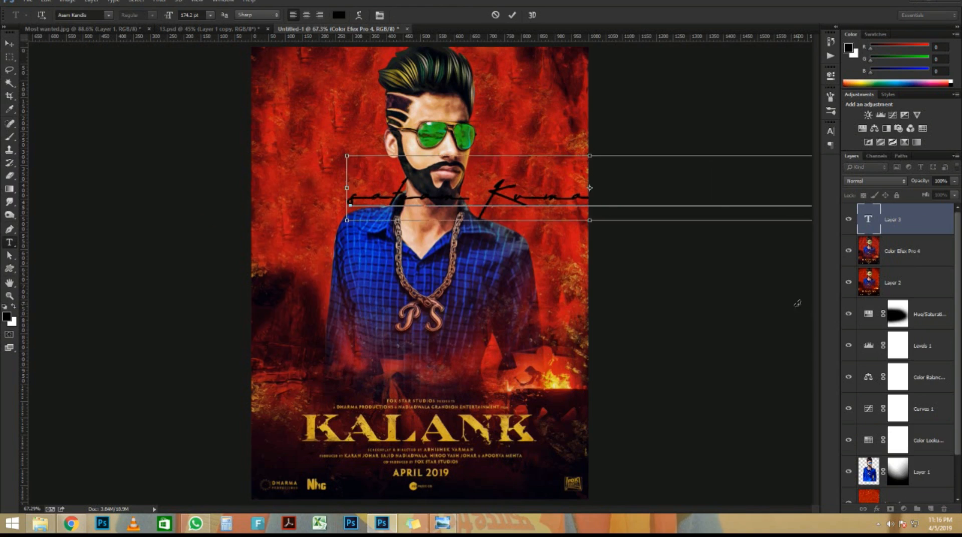
key(ctrl+a)
drag(169, 15, 125, 16)
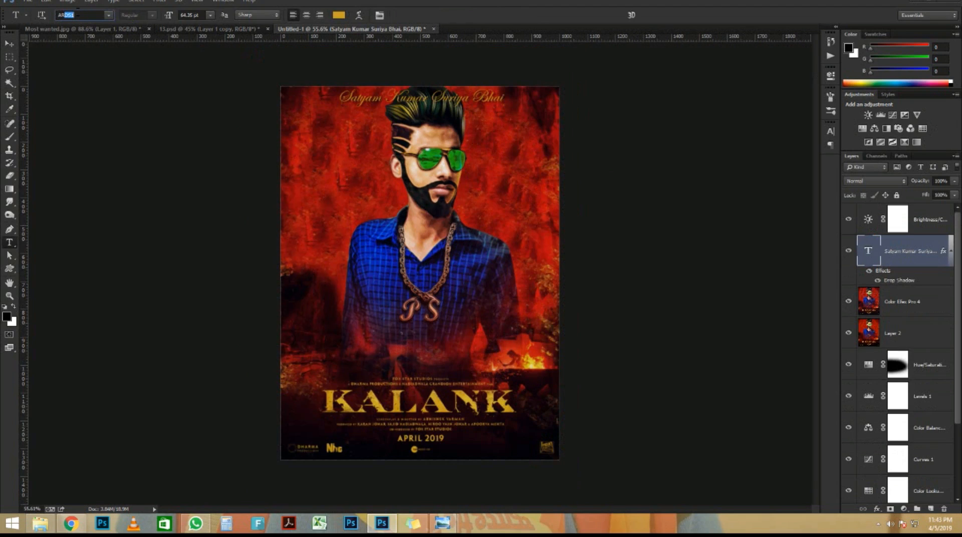
Set the caption font to Arial Black
click(108, 15)
drag(220, 59, 221, 49)
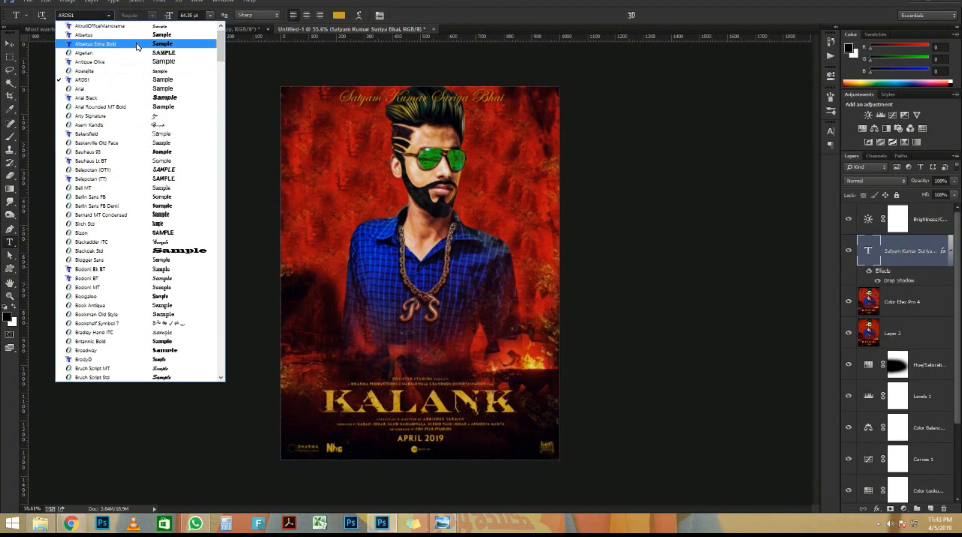
click(136, 88)
click(145, 15)
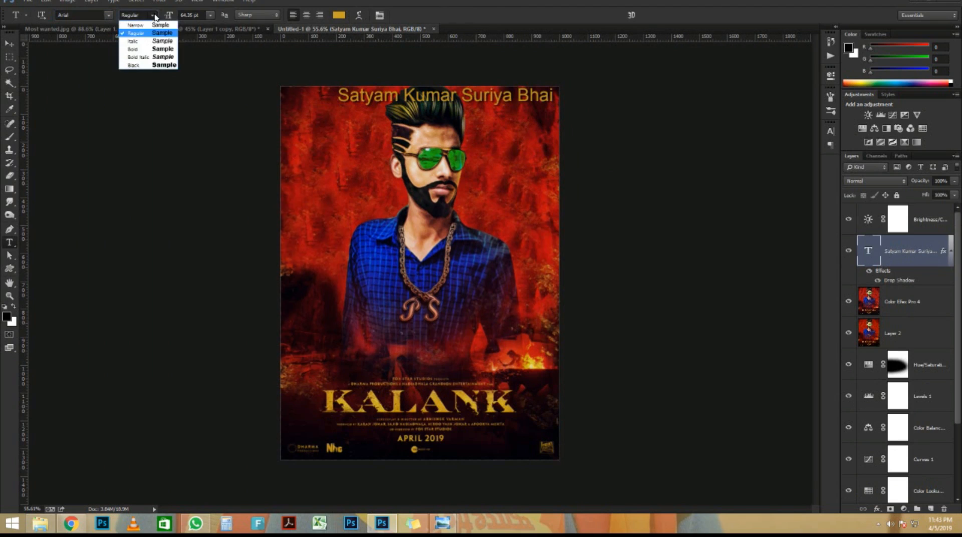
click(159, 65)
triple_click(411, 94)
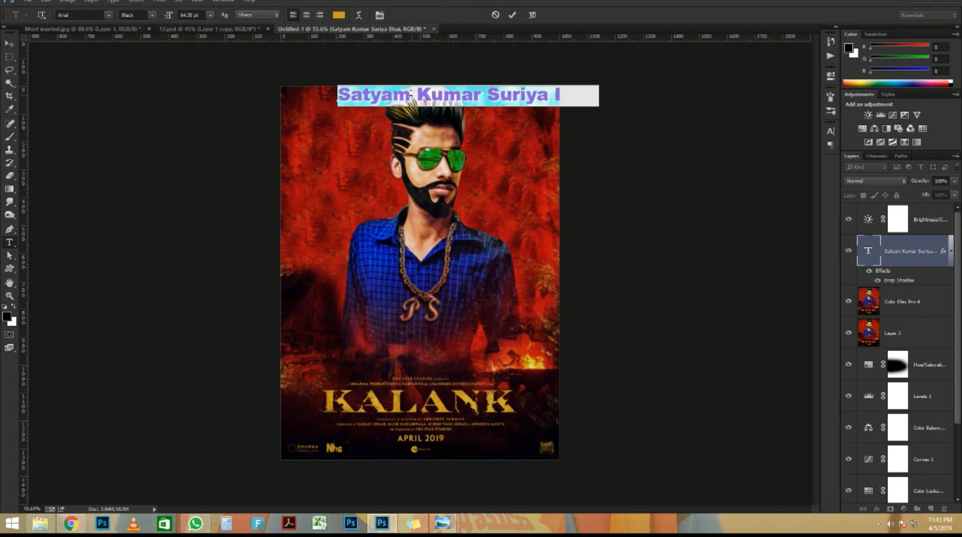
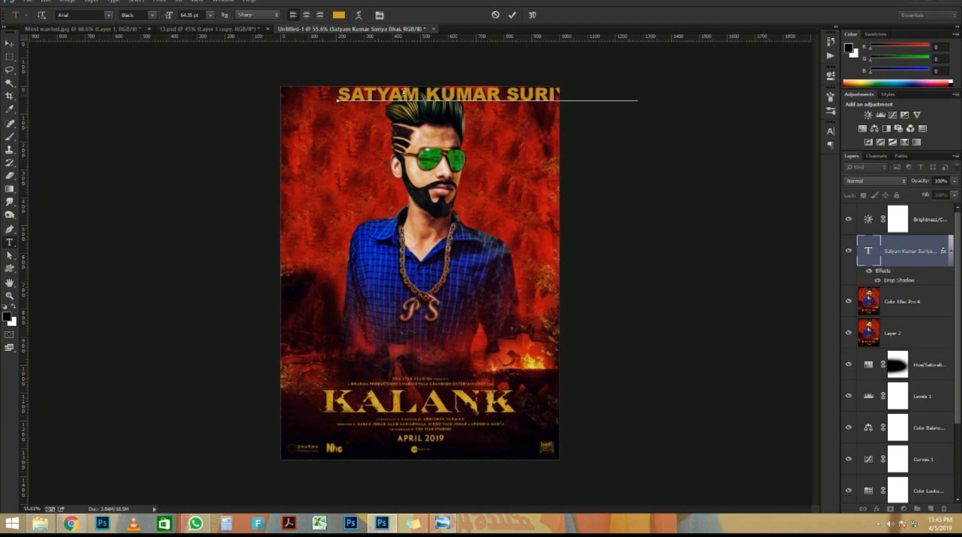
drag(403, 148, 338, 152)
key(ctrl+a)
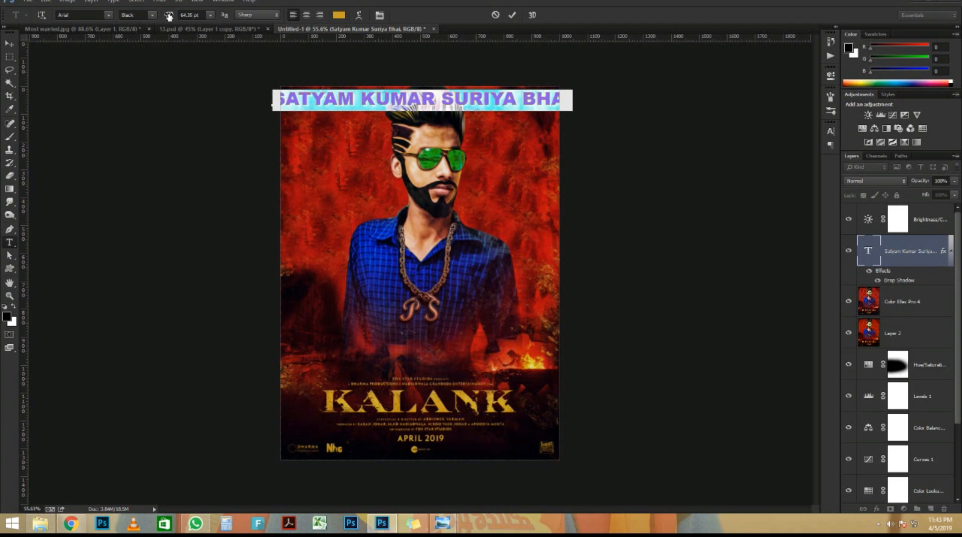
drag(169, 17, 154, 16)
Commit the caption and move it right, near the top of the poster
click(511, 15)
key(b)
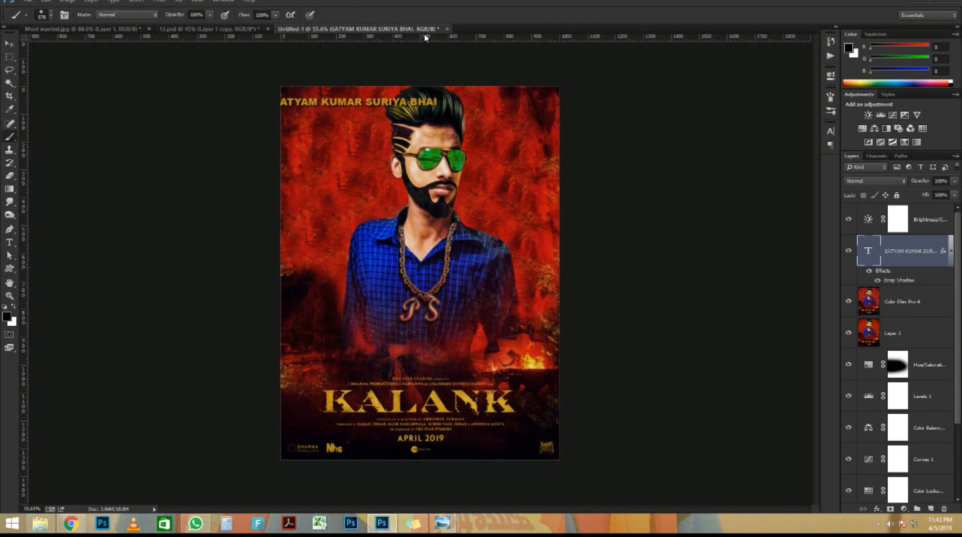
scroll(419, 132, up, 6)
key(v)
drag(413, 95, 534, 129)
Insert 'vs' after KUMAR in the caption and fit the poster in view
key(t)
click(457, 125)
text(vs)
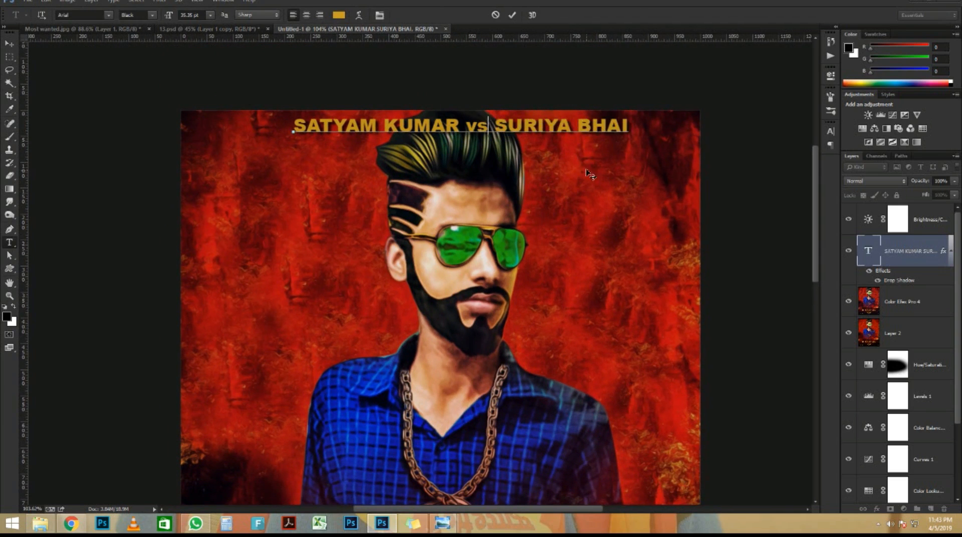
click(512, 15)
key(ctrl+0)
Change the caption font to Aparajita at 52.35 pt
click(78, 15)
scroll(78, 15, up, 5)
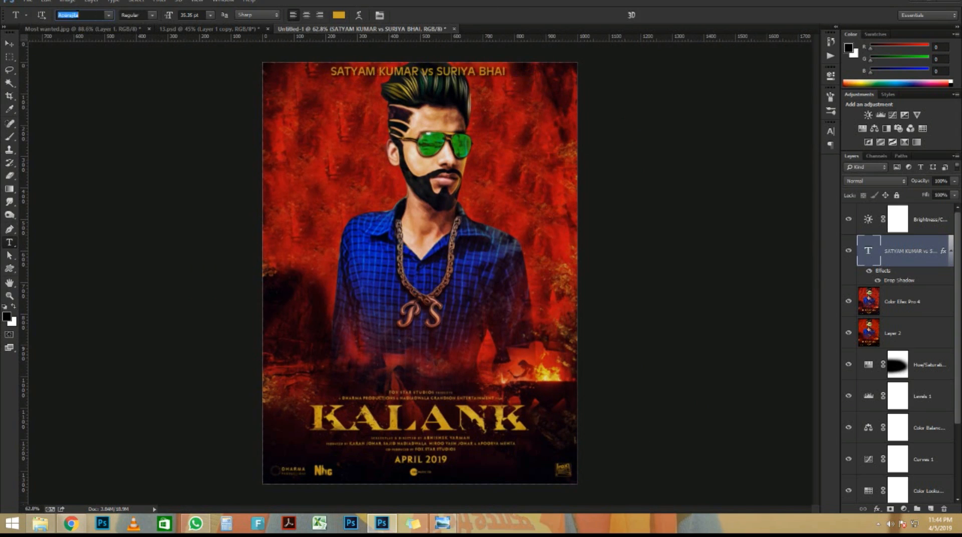
click(133, 17)
mouse_move(166, 14)
mouse_down()
mouse_move(175, 17)
mouse_move(161, 18)
mouse_up()
Nudge the caption right to centre it above the man's head
click(9, 43)
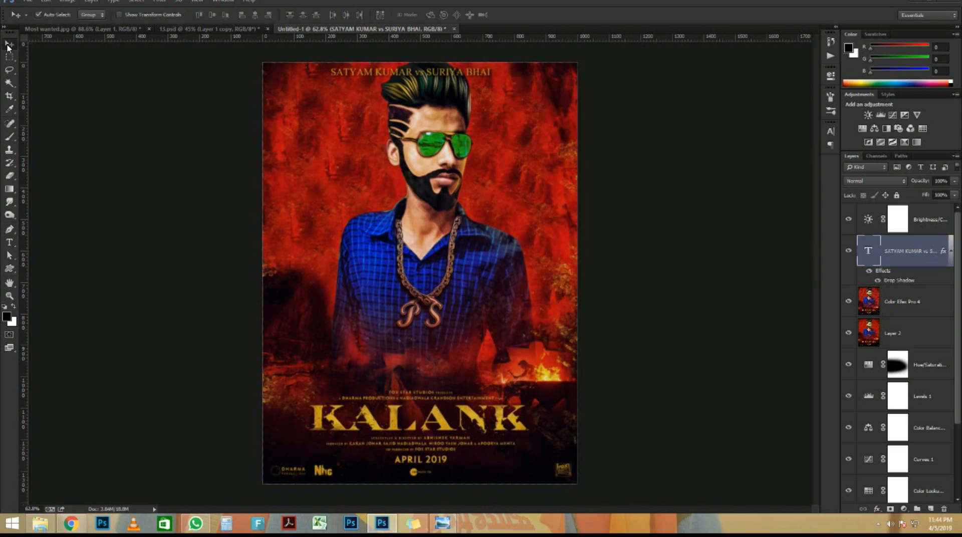
scroll(519, 88, up, 8)
drag(439, 82, 455, 83)
scroll(455, 83, down, 10)
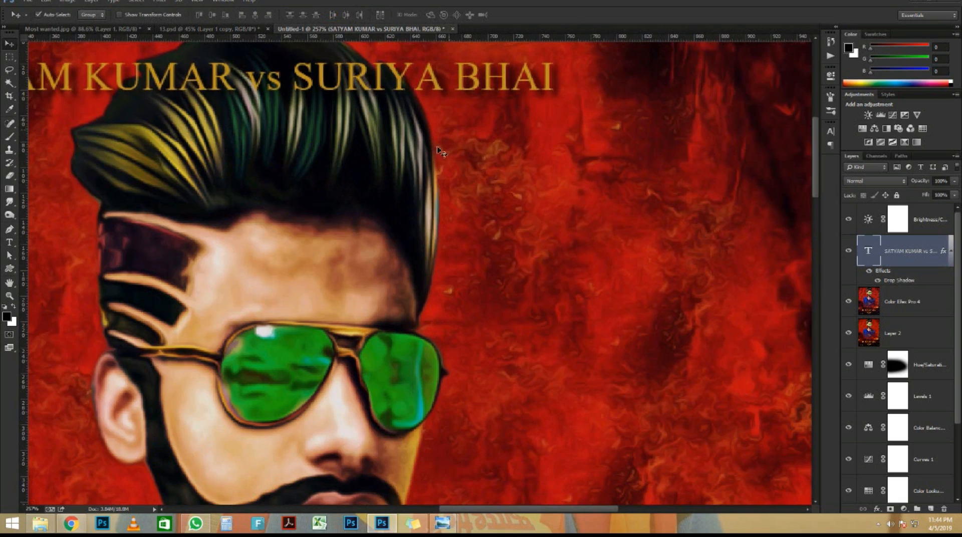
scroll(430, 179, up, 3)
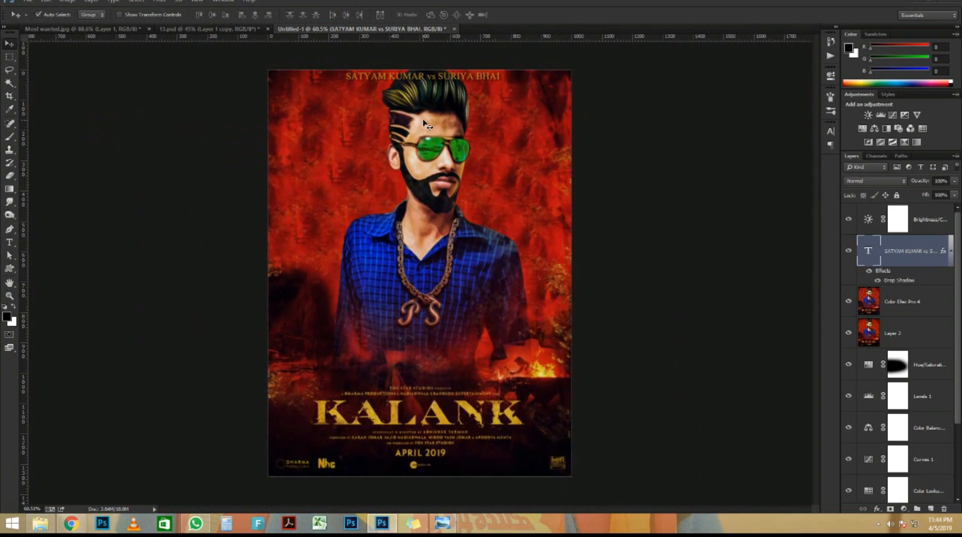